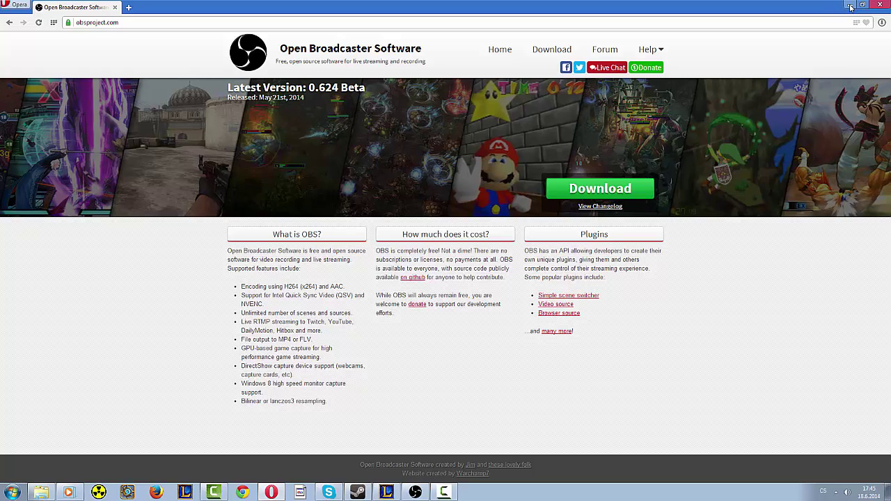
# - Clear the desktop, switch to Open Broadcaster Software and select the scene LoLko
pyautogui.press('super+d')
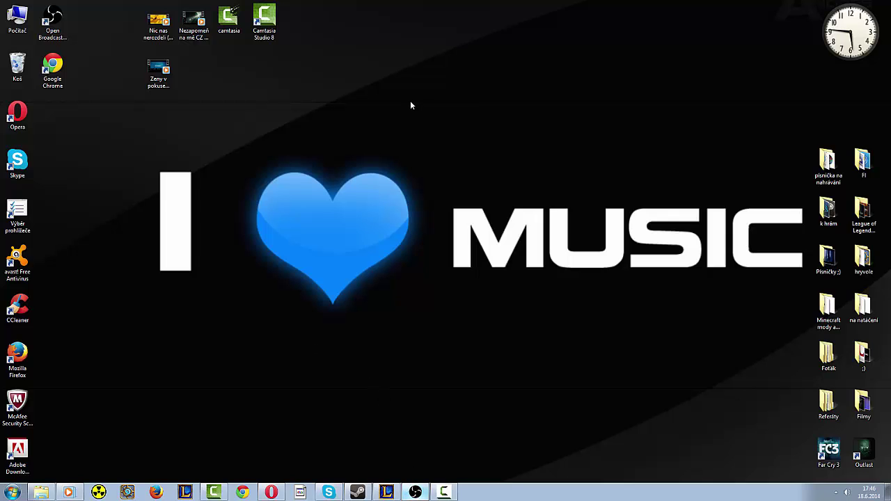
pyautogui.moveTo(398, 66); pyautogui.dragTo(427, 128)
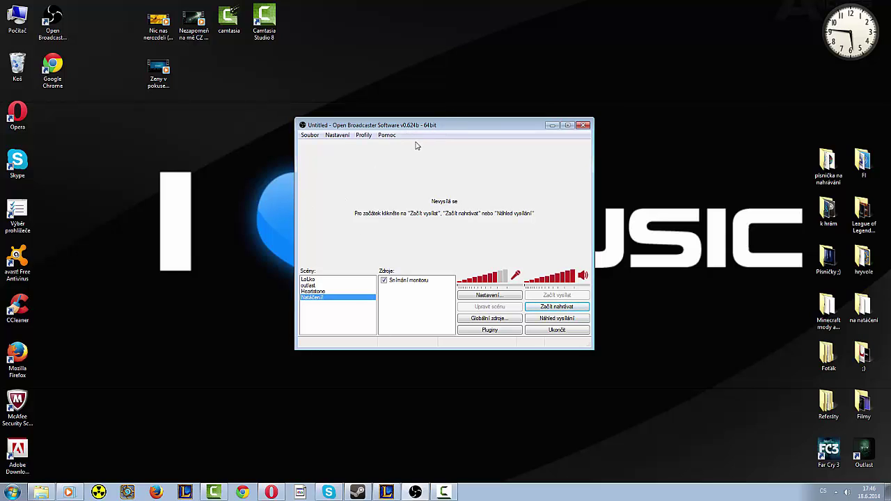
pyautogui.rightClick(330, 313)
pyautogui.click(319, 330)
pyautogui.rightClick(310, 312)
pyautogui.click(317, 280)
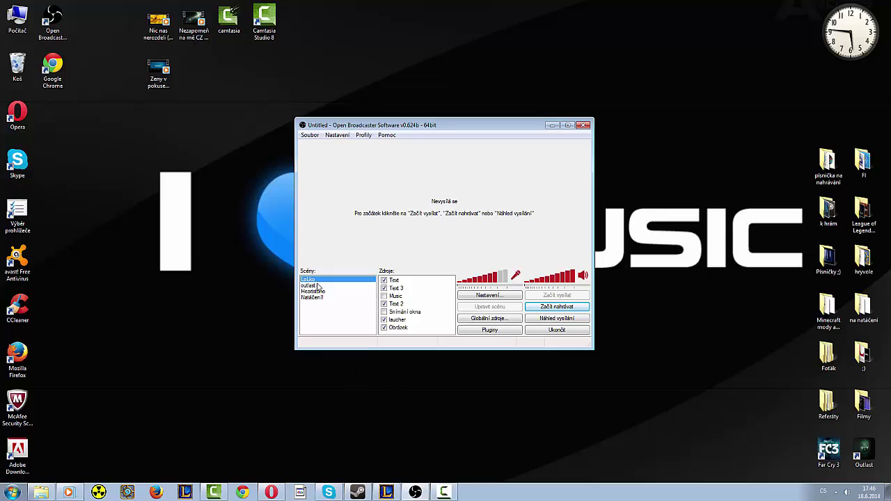
# - Examine the sources contained in the existing LoLko, outlast, Heartstone and Natáčení scenes
pyautogui.press('Down')
pyautogui.press('Down')
pyautogui.press('Down')
pyautogui.press('Up')
pyautogui.press('Up')
pyautogui.press('Up')
pyautogui.click(325, 286)
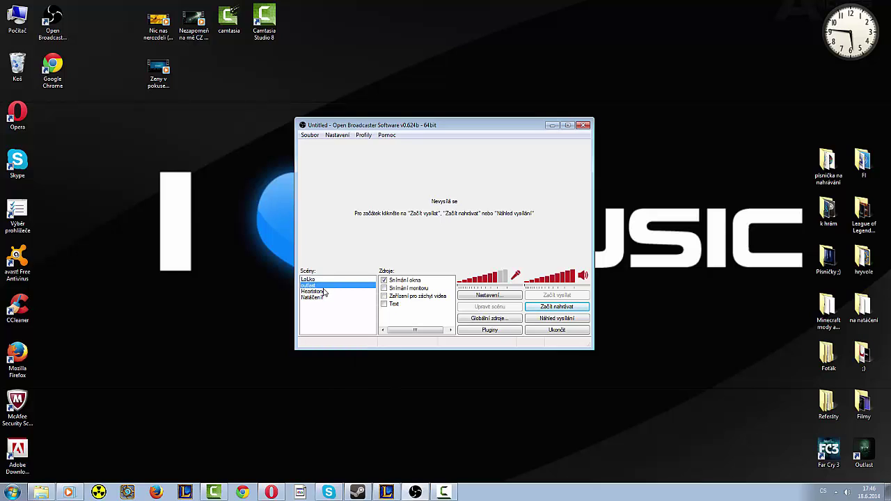
pyautogui.click(324, 292)
pyautogui.click(320, 280)
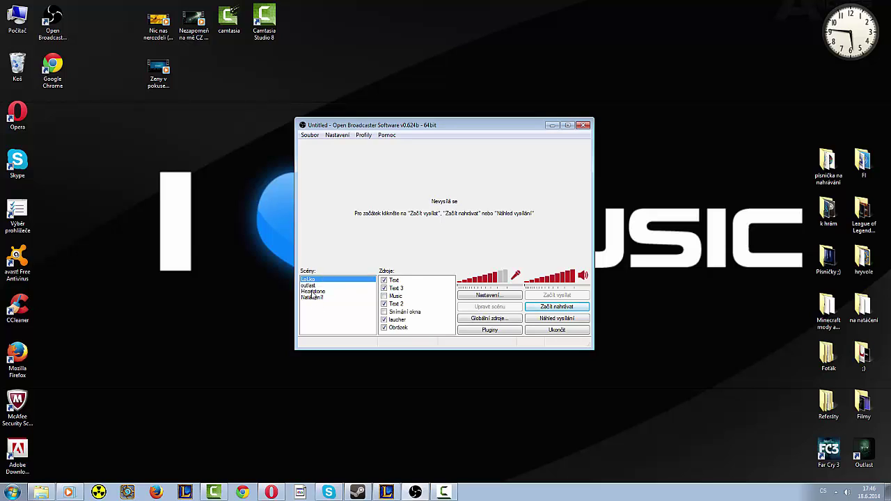
pyautogui.click(317, 291)
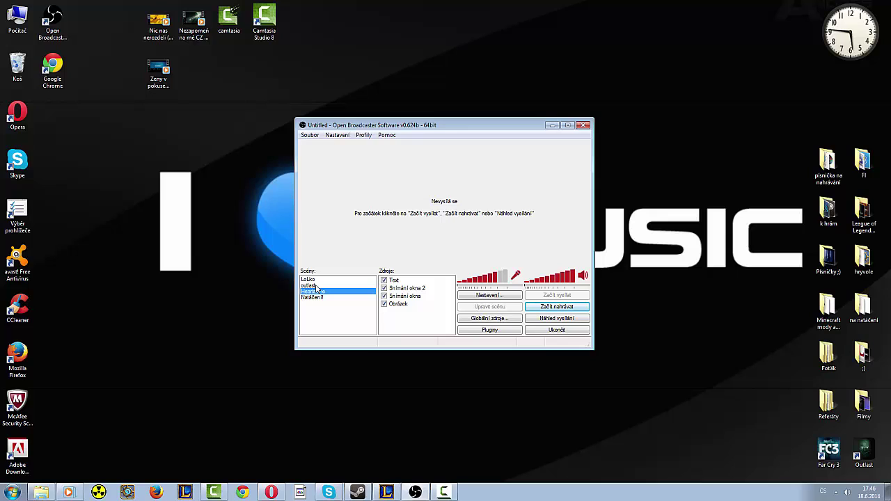
pyautogui.click(318, 285)
# - Add a new scene named League of Legends
pyautogui.rightClick(317, 307)
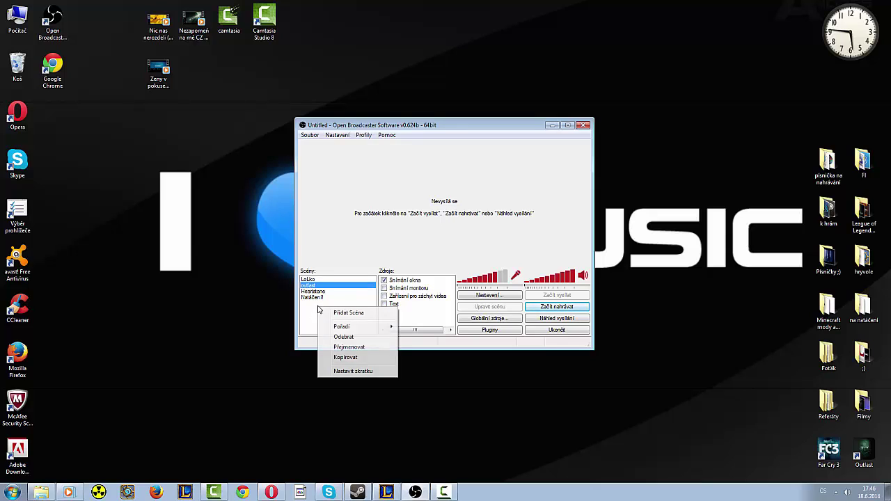
pyautogui.click(303, 326)
pyautogui.rightClick(317, 311)
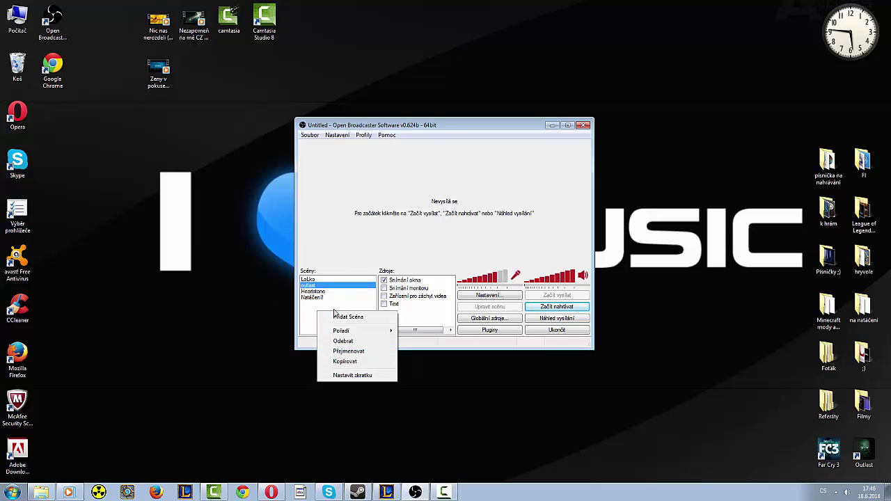
pyautogui.click(348, 317)
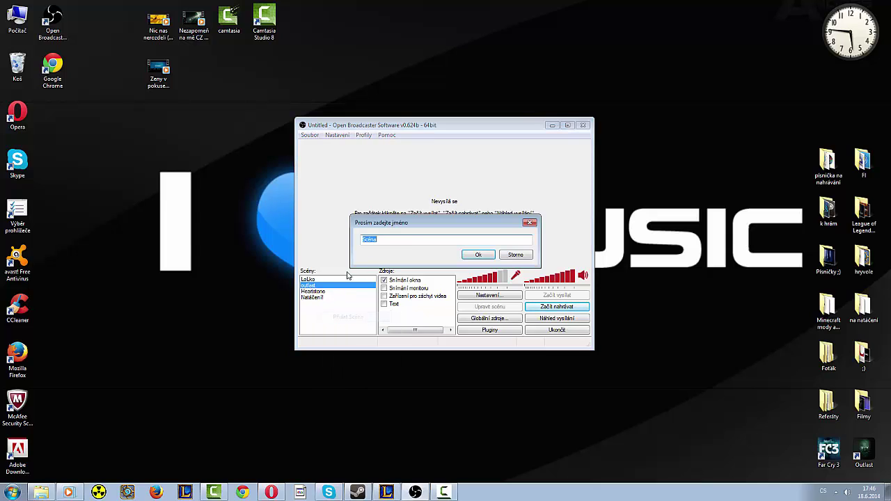
pyautogui.moveTo(380, 240); pyautogui.dragTo(352, 242)
pyautogui.write('League of Legends')
pyautogui.press('Return')
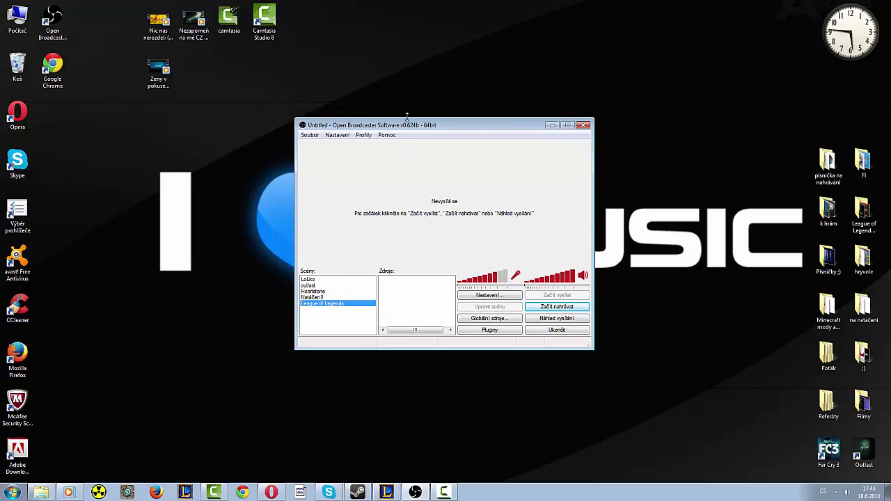
# - Enlarge the window slightly and add an image source with the default name Obrázek to the League of Legends scene
pyautogui.moveTo(407, 116); pyautogui.dragTo(407, 109)
pyautogui.moveTo(596, 215); pyautogui.dragTo(600, 214)
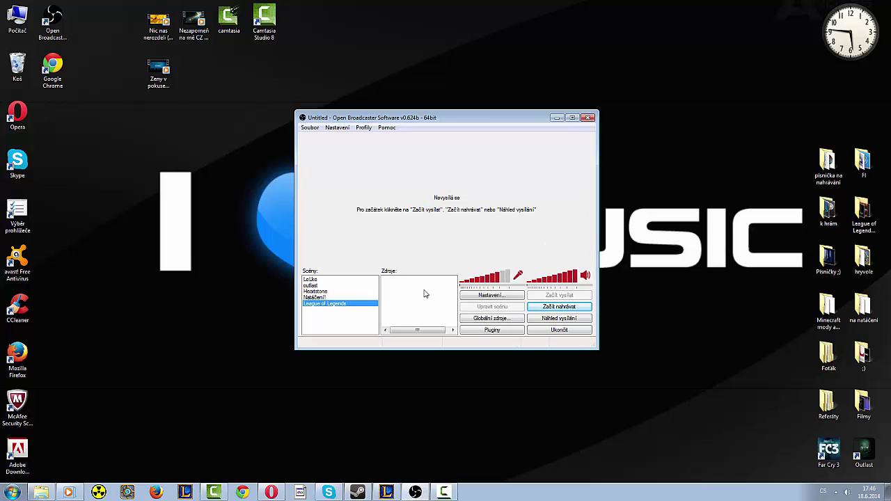
pyautogui.rightClick(424, 294)
pyautogui.moveTo(463, 295)
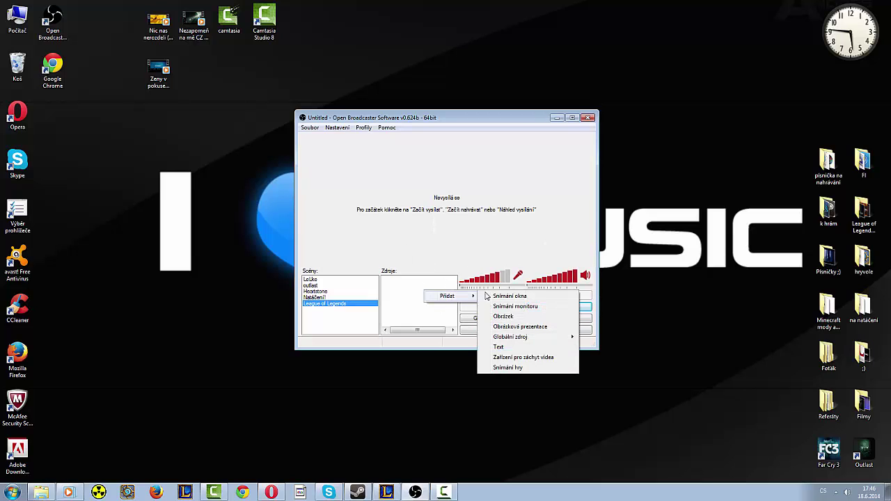
pyautogui.click(502, 317)
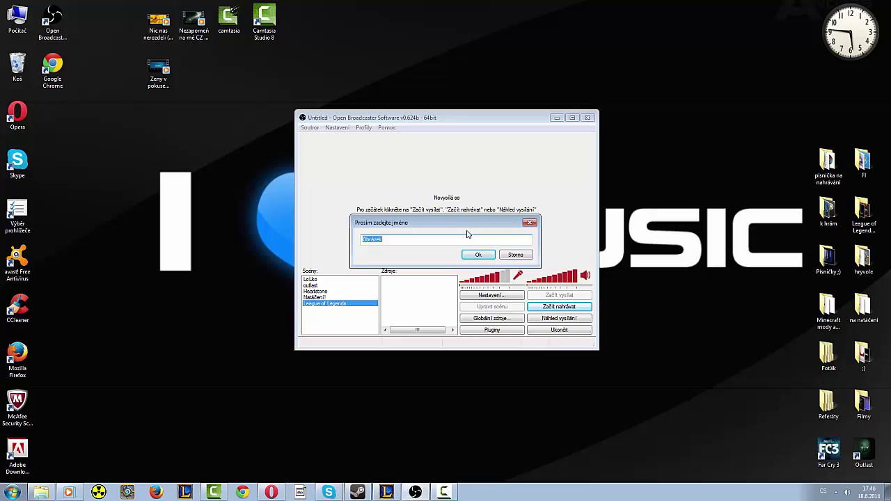
pyautogui.click(468, 254)
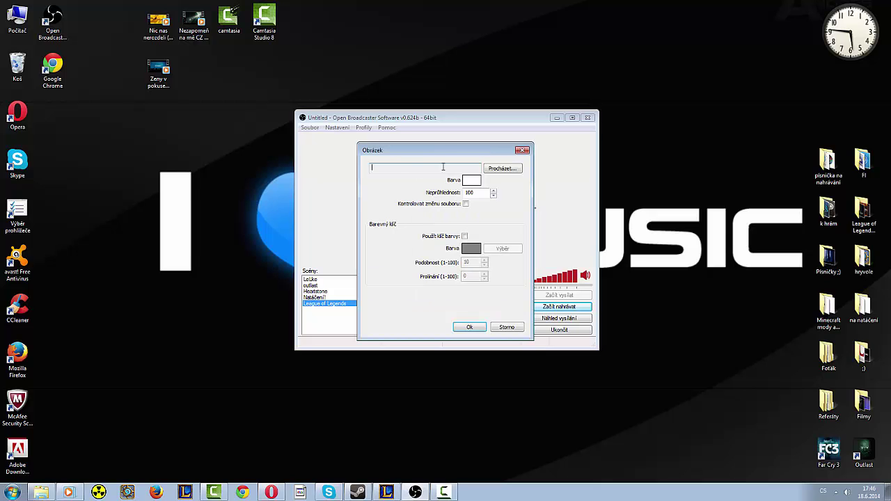
# - Load a picture from the desktop folder League of Legends - LoL into the image source and confirm its settings
pyautogui.click(498, 169)
pyautogui.moveTo(474, 167); pyautogui.dragTo(458, 149)
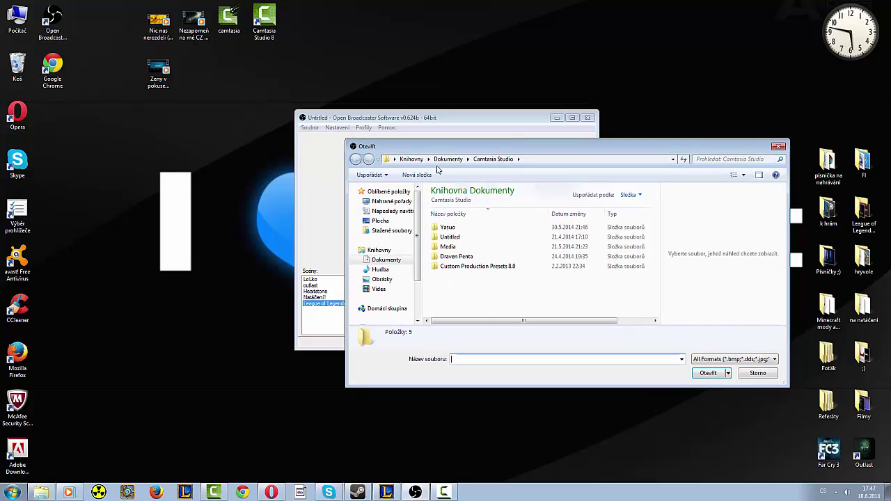
pyautogui.click(380, 221)
pyautogui.scroll(-5, 550, 223)
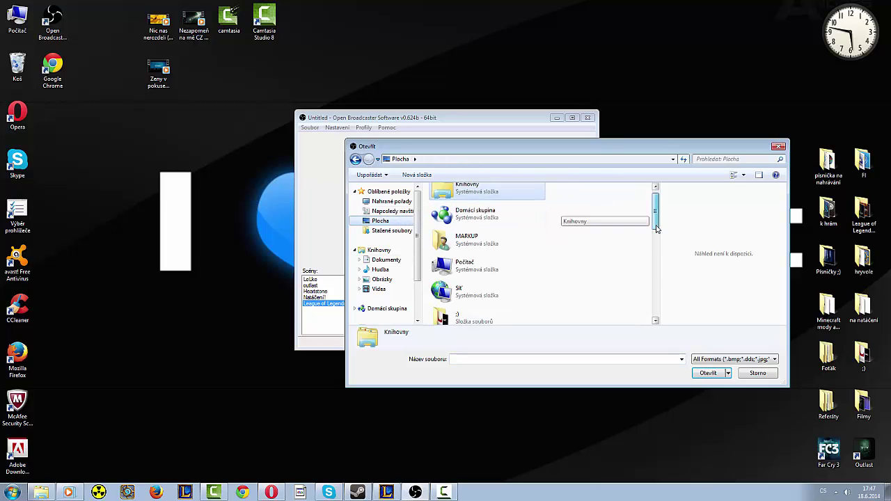
pyautogui.click(487, 247)
pyautogui.click(705, 373)
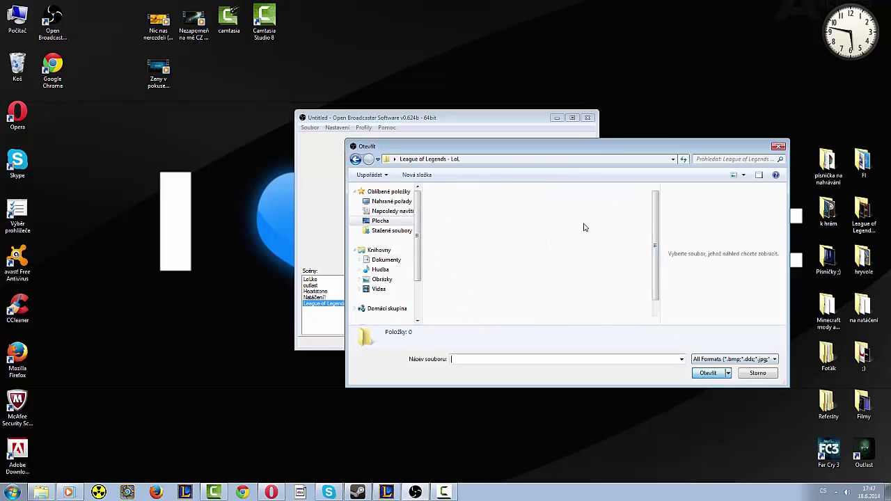
pyautogui.click(564, 206)
pyautogui.click(618, 209)
pyautogui.click(704, 373)
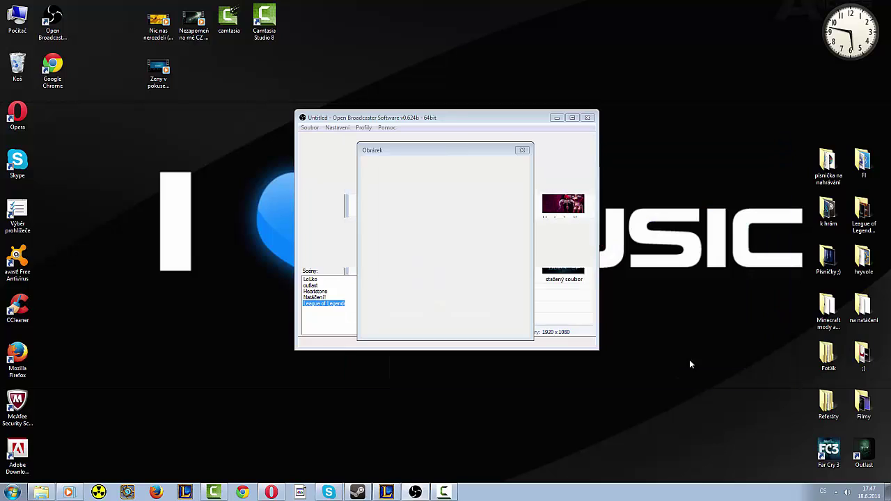
pyautogui.moveTo(426, 148); pyautogui.dragTo(367, 120)
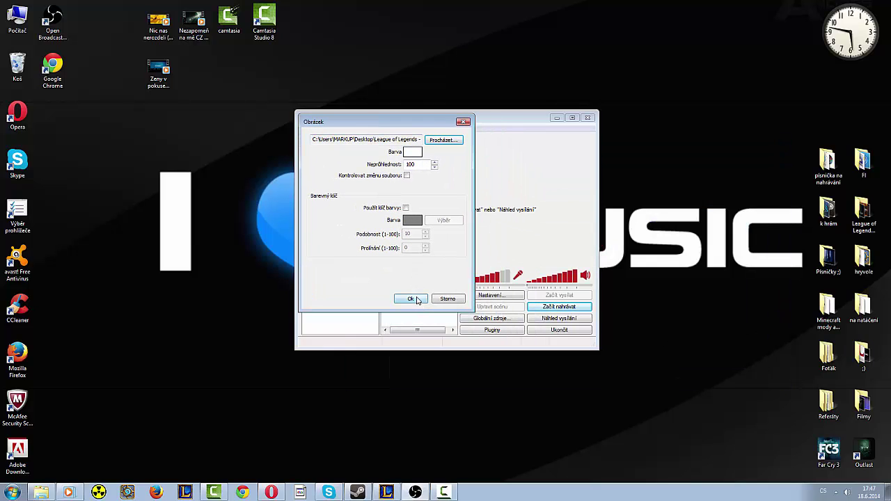
pyautogui.click(412, 300)
# - Start the stream preview and turn on scene editing to fit the image to the preview area
pyautogui.click(551, 319)
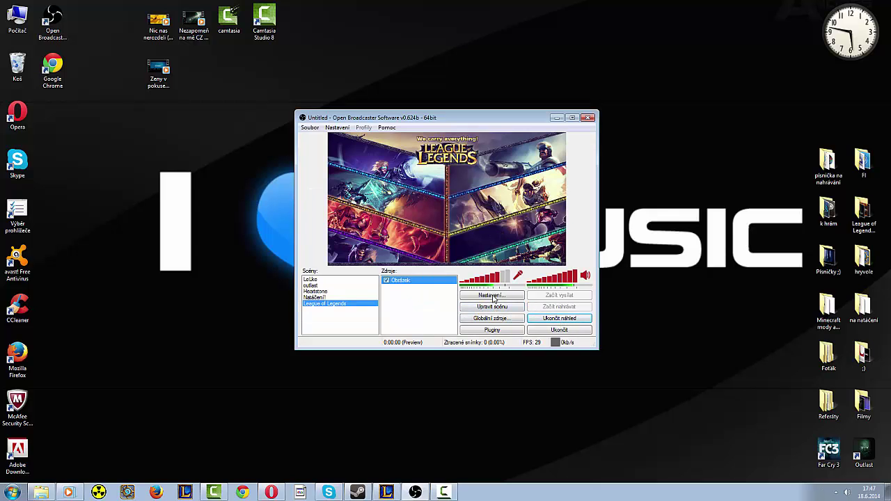
pyautogui.moveTo(357, 117); pyautogui.dragTo(311, 101)
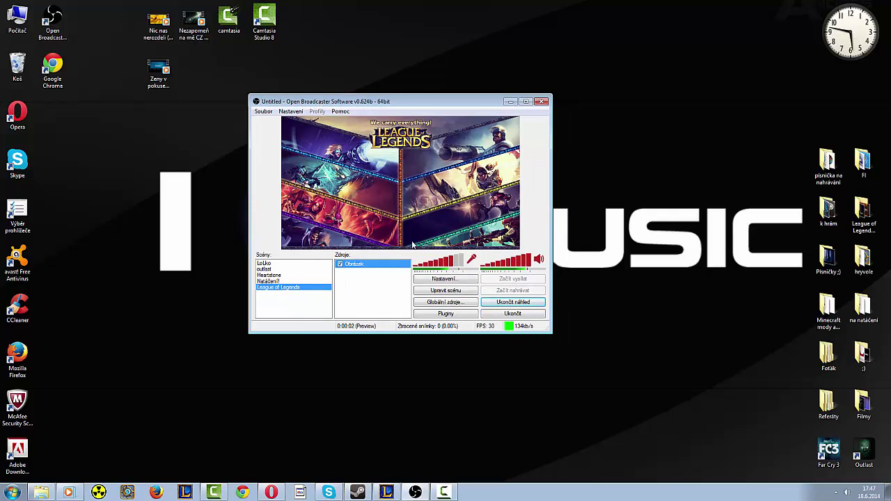
pyautogui.click(446, 291)
pyautogui.moveTo(519, 248)
pyautogui.mouseDown()
pyautogui.moveTo(449, 205)
pyautogui.moveTo(519, 249)
pyautogui.mouseUp()
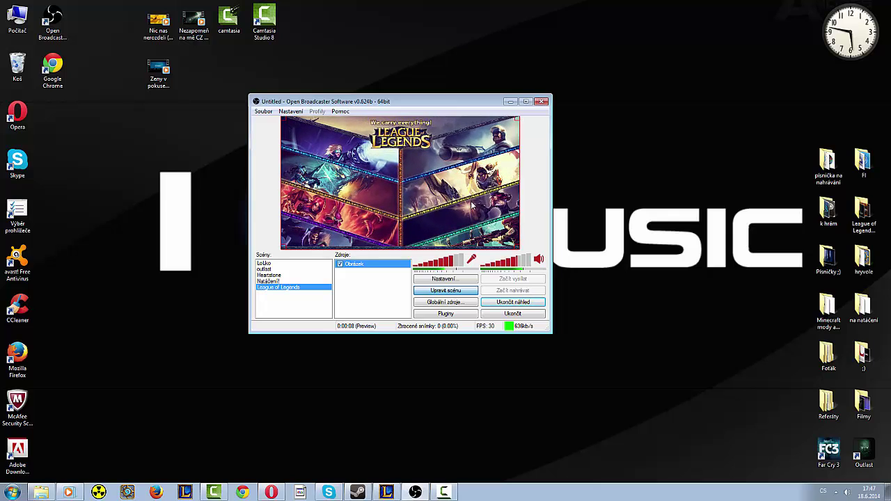
# - Add a window capture source named launcher to the League of Legends scene
pyautogui.rightClick(364, 281)
pyautogui.moveTo(389, 287)
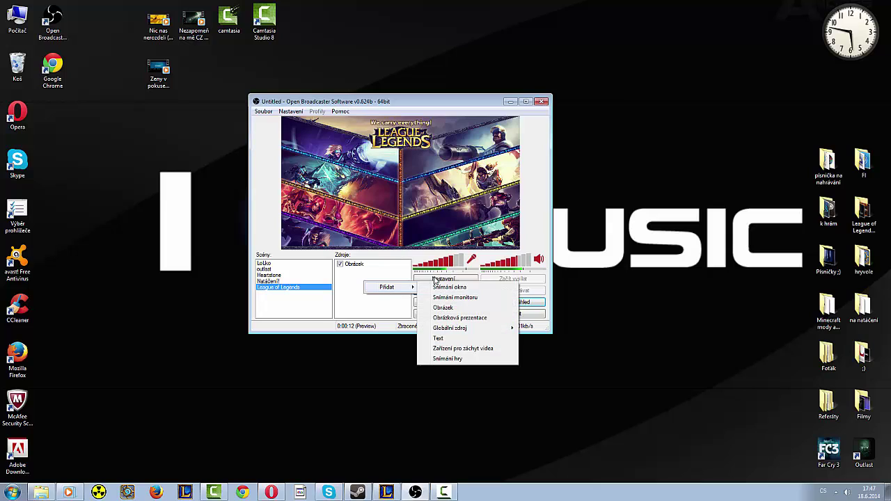
pyautogui.click(475, 288)
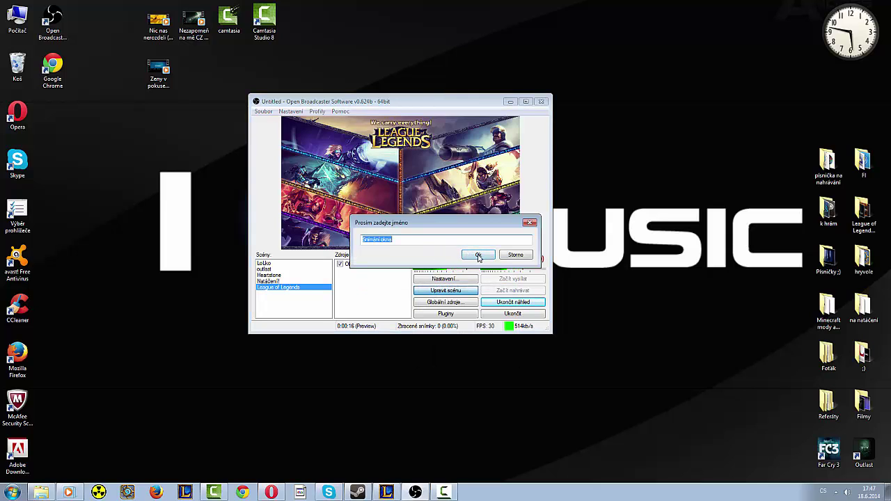
pyautogui.write('L')
pyautogui.press('Return')
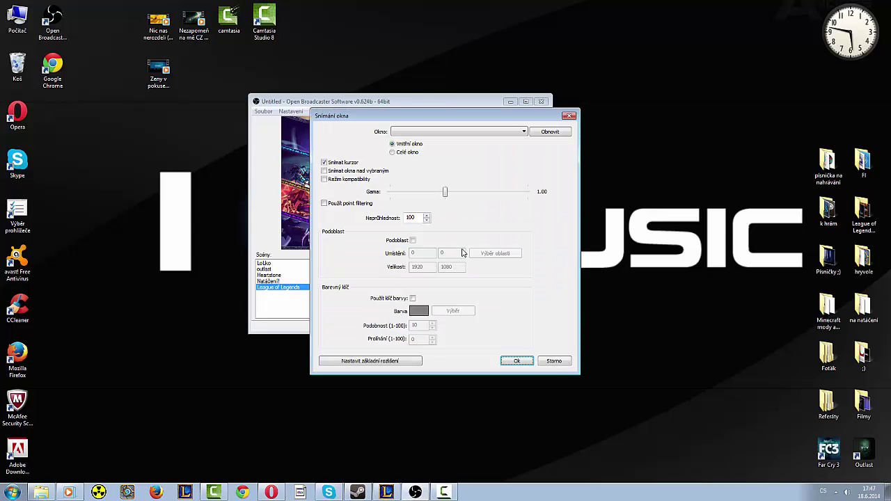
# - Try to choose the game client from the capture source's list of windows
pyautogui.click(430, 134)
pyautogui.click(479, 135)
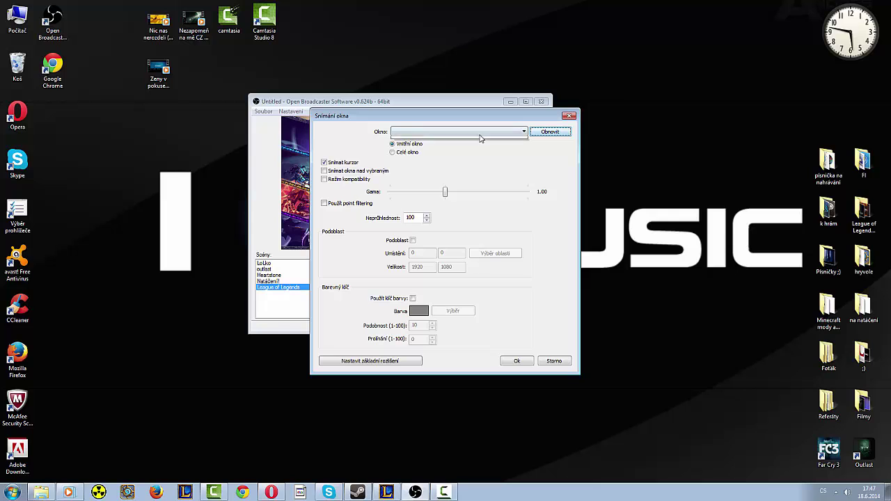
pyautogui.click(478, 135)
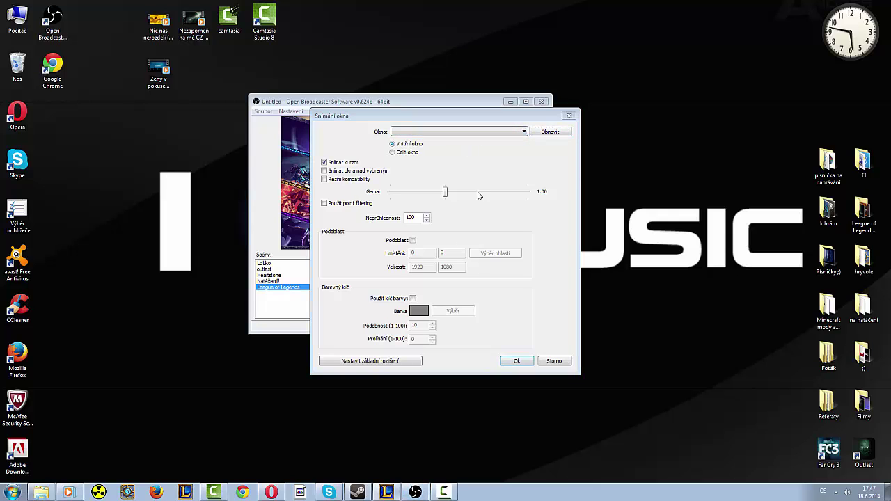
# - Switch to the League of Legends client and move its window to the desktop's upper-left area
pyautogui.hotkey('alt', 'Tab')
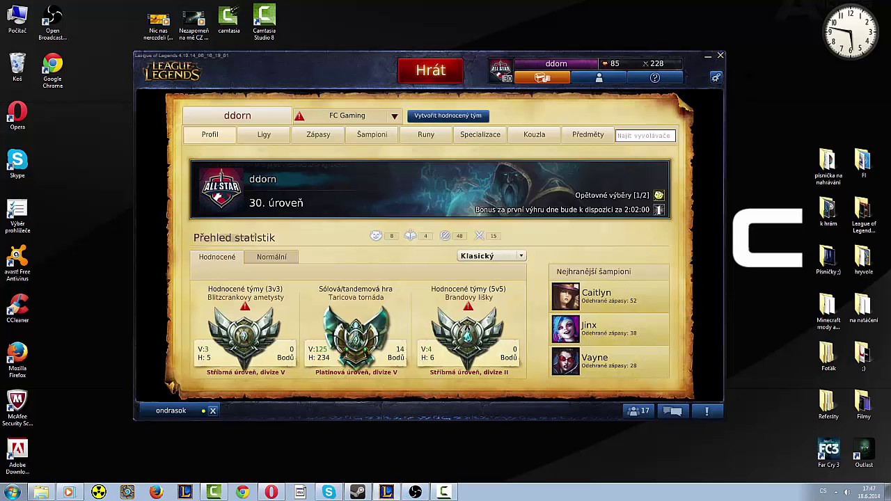
pyautogui.moveTo(135, 55); pyautogui.dragTo(224, 73)
pyautogui.click(224, 56)
pyautogui.moveTo(727, 416); pyautogui.dragTo(687, 418)
pyautogui.moveTo(399, 48); pyautogui.dragTo(232, 30)
# - Refresh the list of capturable windows, choose Klient PVP.net for the launcher source and confirm
pyautogui.click(552, 188)
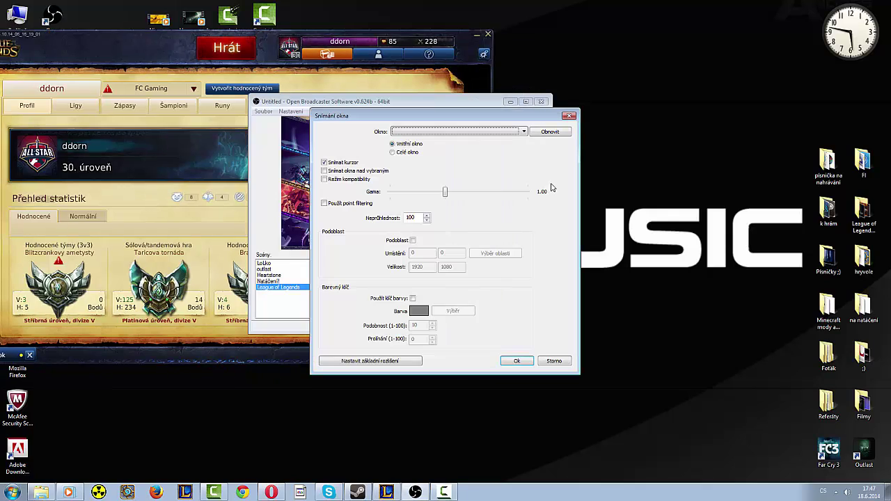
pyautogui.click(551, 132)
pyautogui.click(468, 131)
pyautogui.click(434, 132)
pyautogui.click(518, 361)
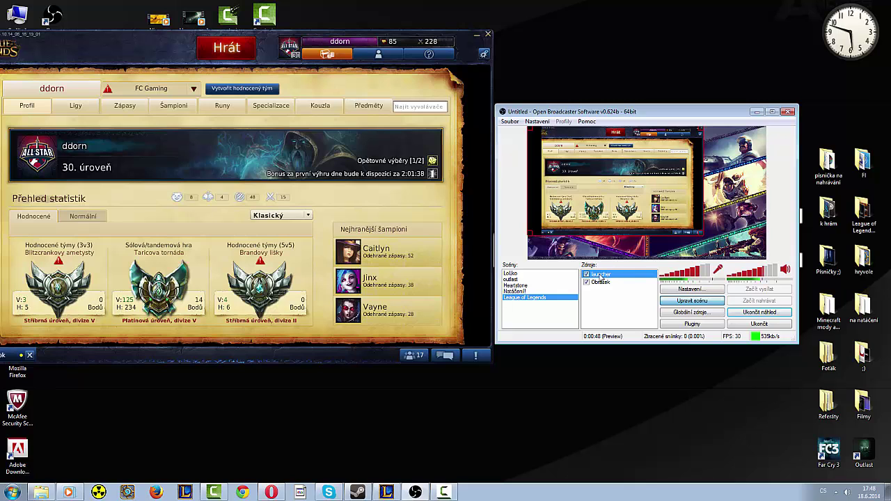
# - Open the launcher source's properties and arrange the dialog beside the fully visible League of Legends client window
pyautogui.rightClick(600, 277)
pyautogui.click(616, 337)
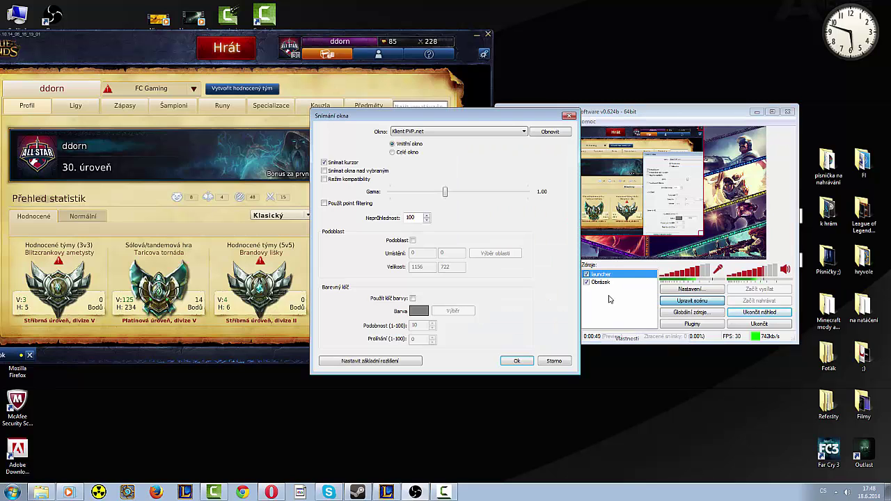
pyautogui.moveTo(425, 117); pyautogui.dragTo(588, 126)
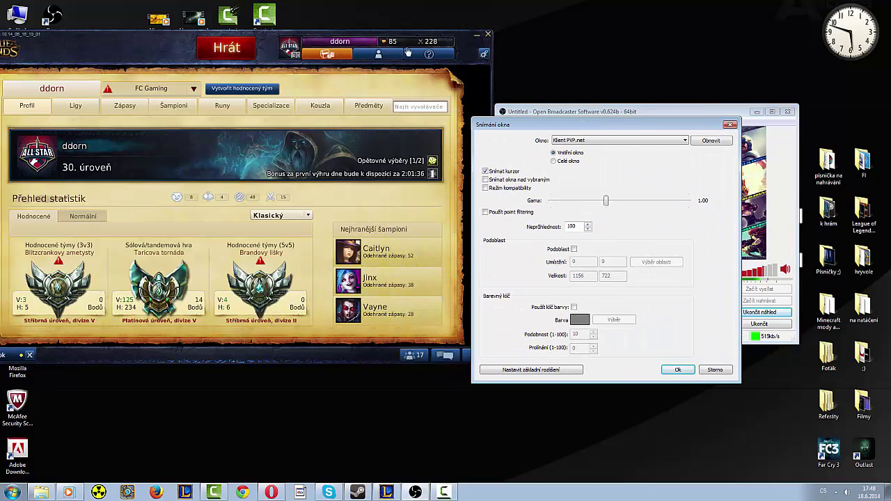
pyautogui.click(277, 37)
pyautogui.moveTo(307, 38); pyautogui.dragTo(312, 21)
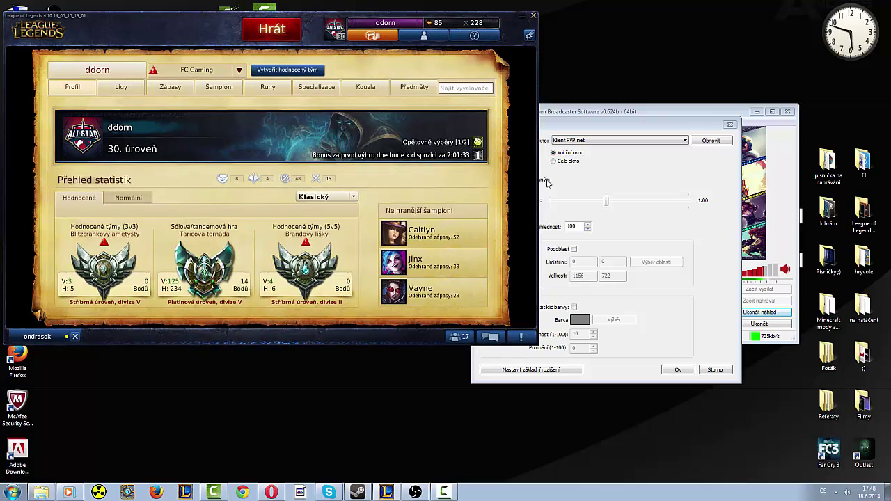
pyautogui.moveTo(603, 128); pyautogui.dragTo(665, 131)
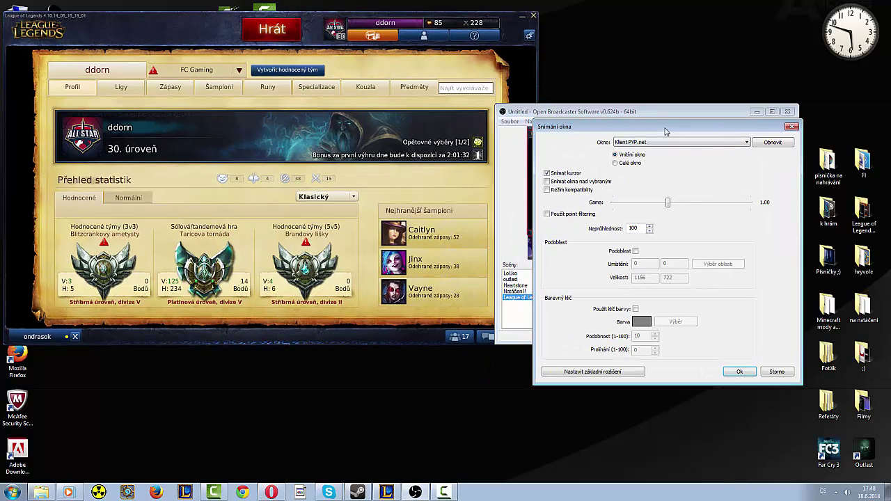
pyautogui.click(635, 251)
pyautogui.click(718, 264)
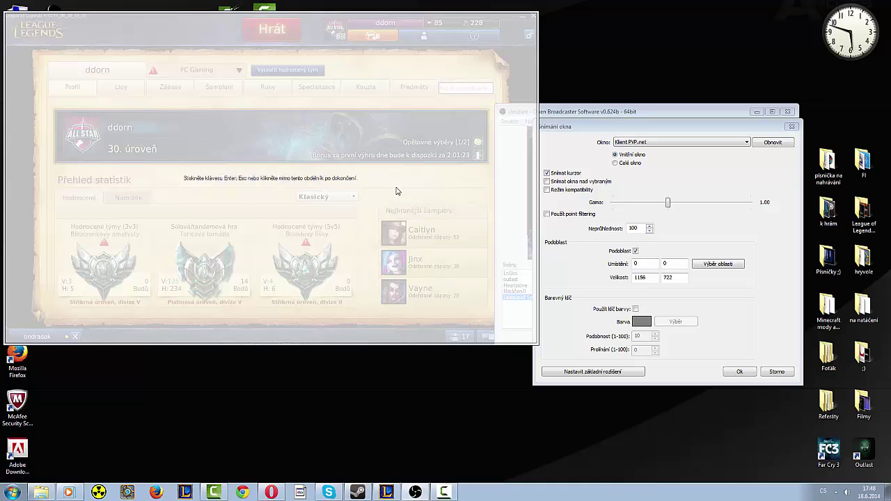
pyautogui.press('Return')
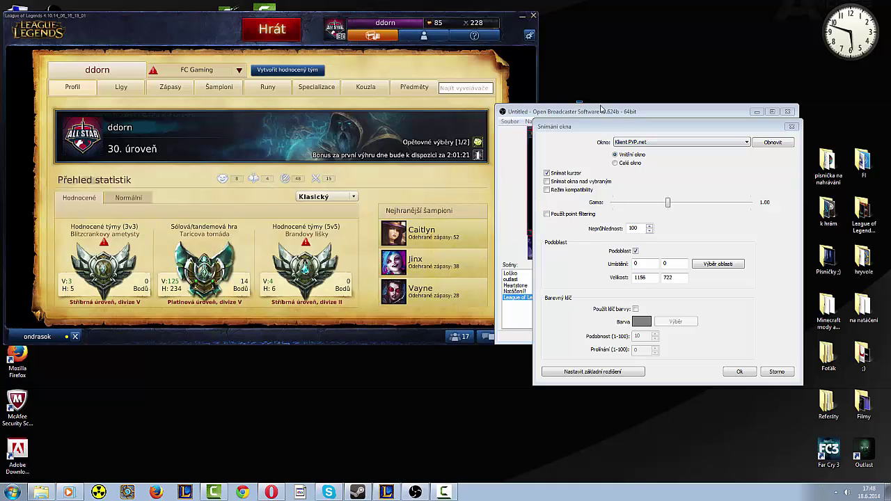
pyautogui.click(791, 126)
# - Enable the launcher source's sub-region, accept the selection covering the whole client window at 0, 0 and 1156 × 722, and confirm
pyautogui.moveTo(726, 118); pyautogui.dragTo(777, 110)
pyautogui.rightClick(674, 268)
pyautogui.click(689, 331)
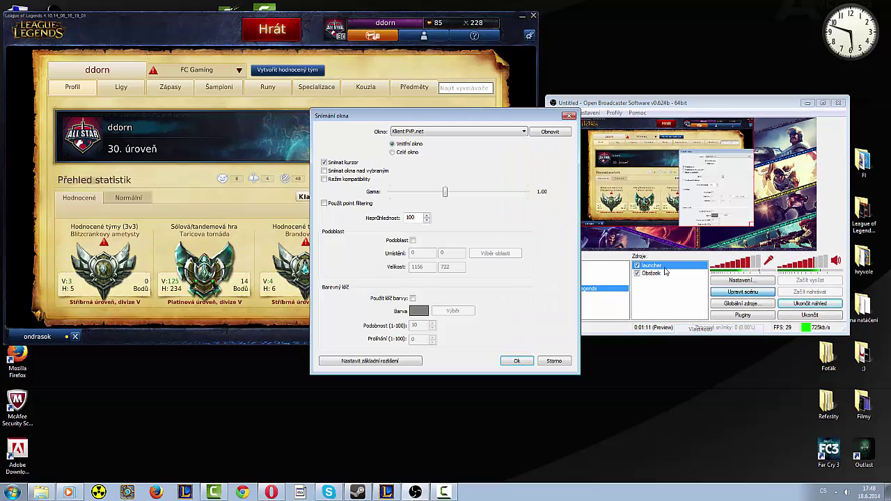
pyautogui.moveTo(403, 117); pyautogui.dragTo(645, 119)
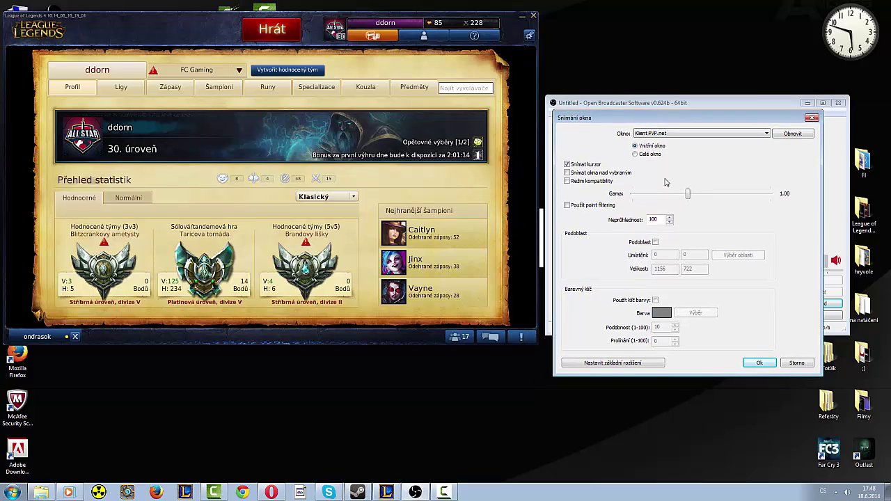
pyautogui.click(655, 243)
pyautogui.click(737, 255)
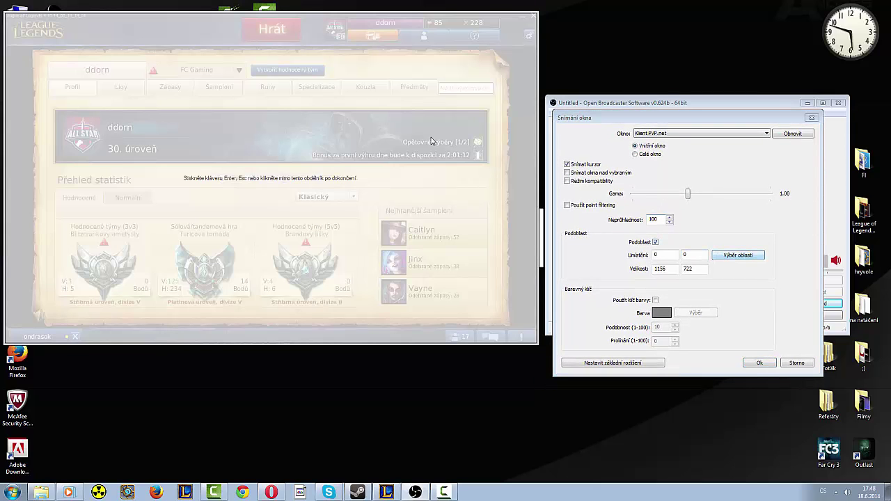
pyautogui.press('Return')
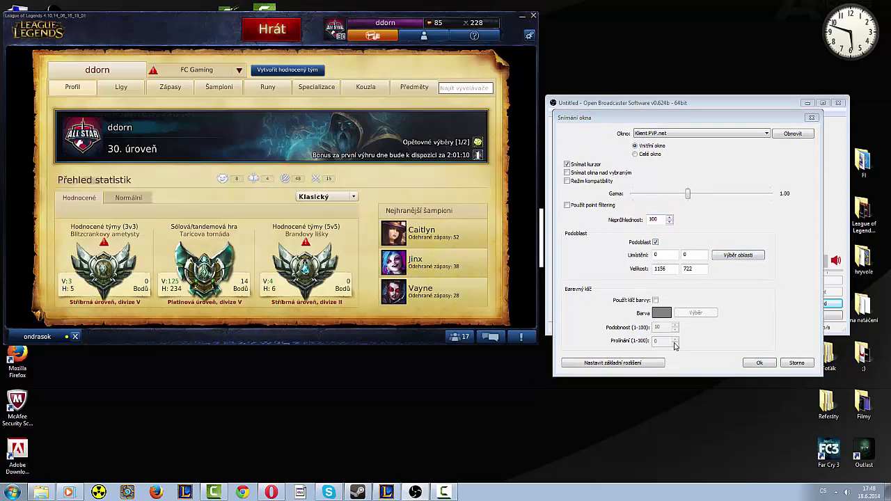
pyautogui.click(760, 363)
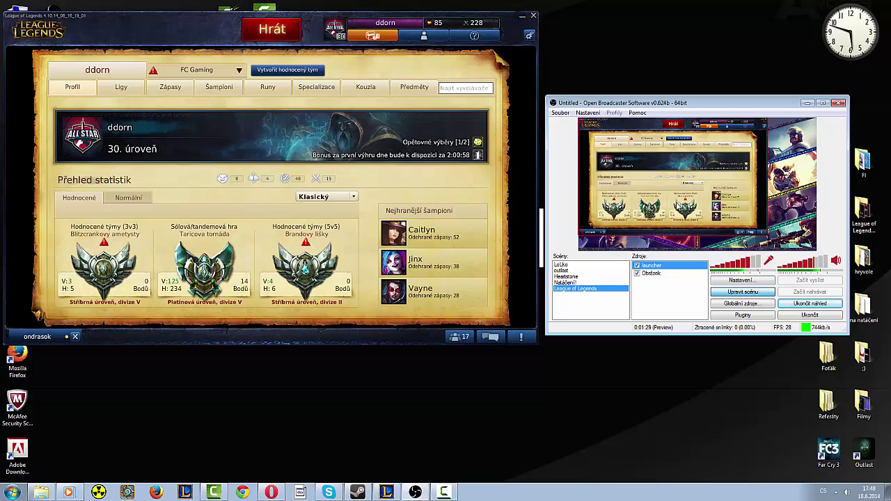
# - Review the launcher source's properties and its list of windows, keeping Klient PVP.net as the captured window
pyautogui.rightClick(647, 266)
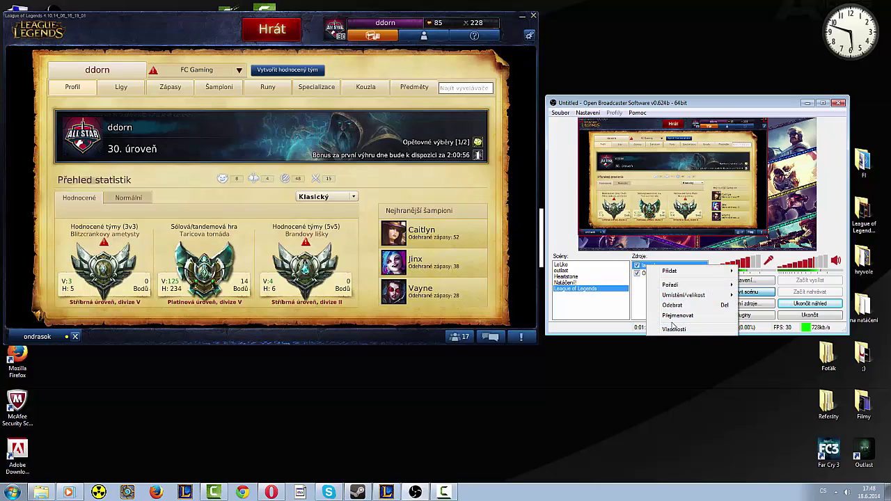
pyautogui.click(673, 328)
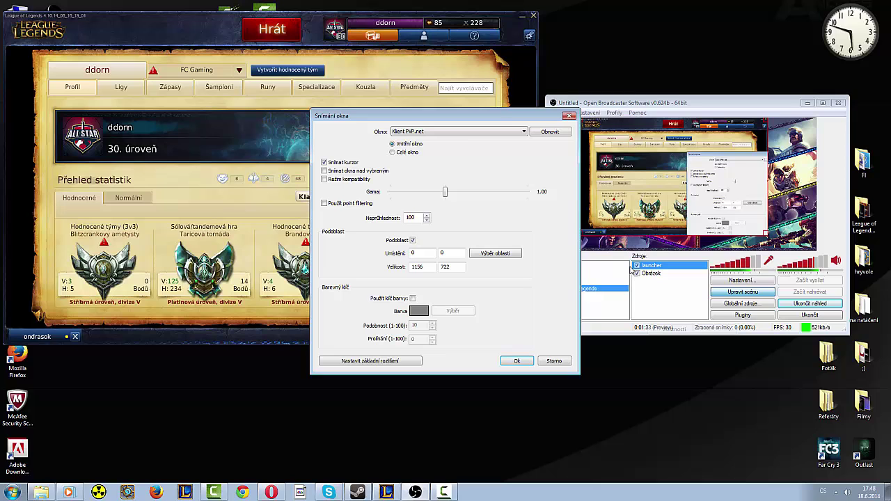
pyautogui.click(463, 132)
pyautogui.click(414, 138)
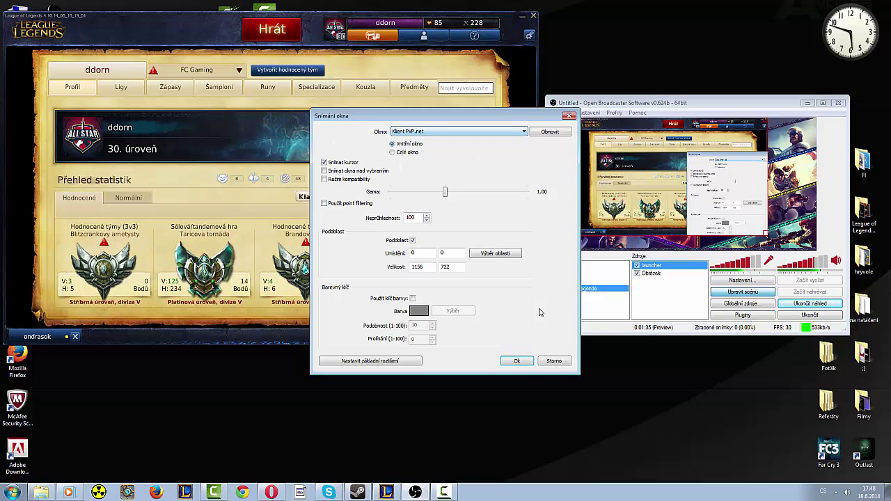
pyautogui.click(521, 361)
# - Move the OBS window up beside the client and begin adding a text source, clearing its suggested name
pyautogui.moveTo(615, 109); pyautogui.dragTo(617, 19)
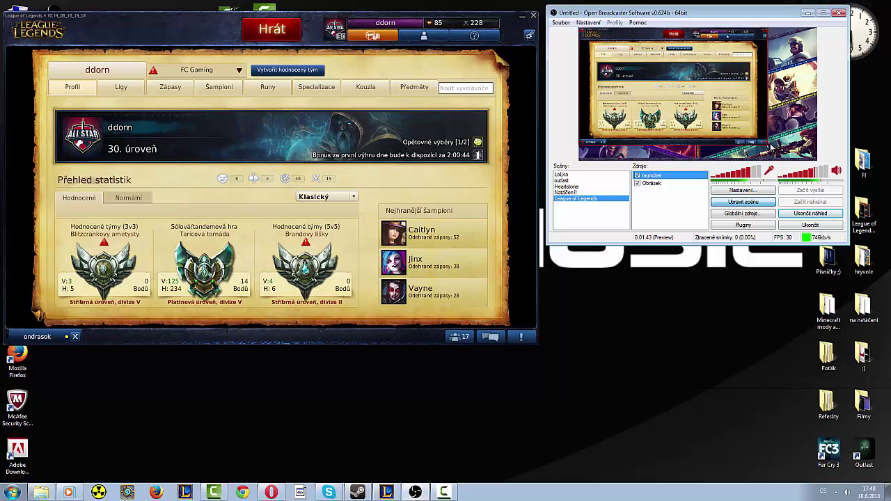
pyautogui.click(644, 200)
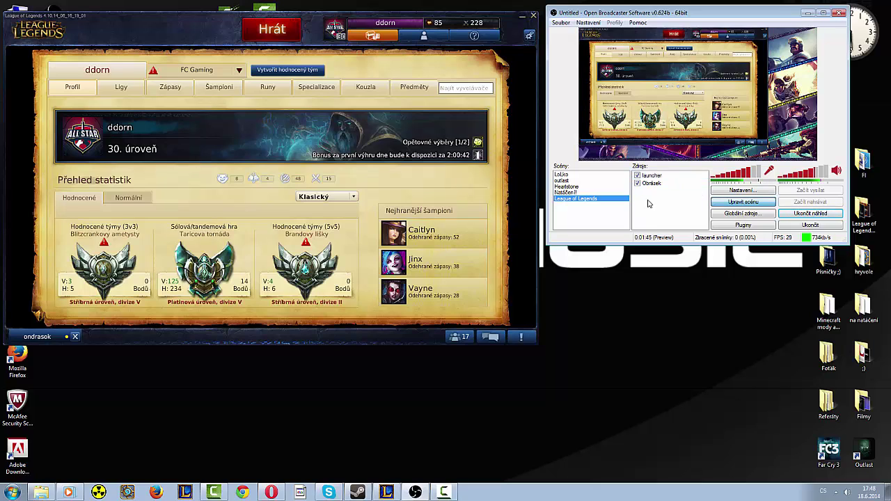
pyautogui.rightClick(648, 204)
pyautogui.moveTo(689, 205)
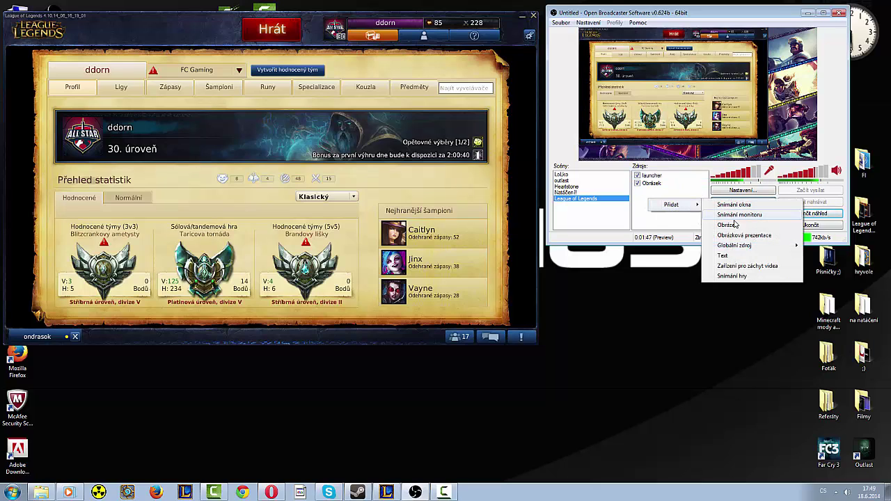
pyautogui.click(742, 257)
pyautogui.moveTo(457, 218); pyautogui.dragTo(709, 171)
pyautogui.press('BackSpace')
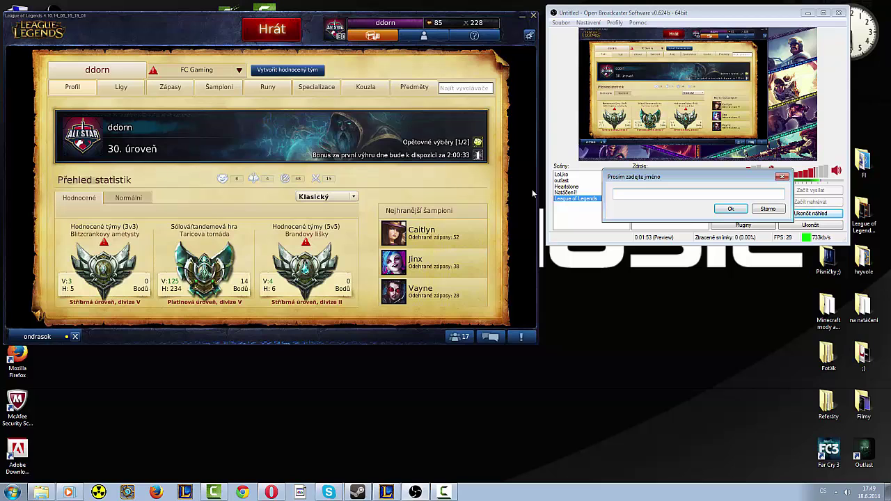
# - Switch to Opera, open youtube.com in a new tab, go to the signed-in account's channel and copy its address
pyautogui.click(271, 492)
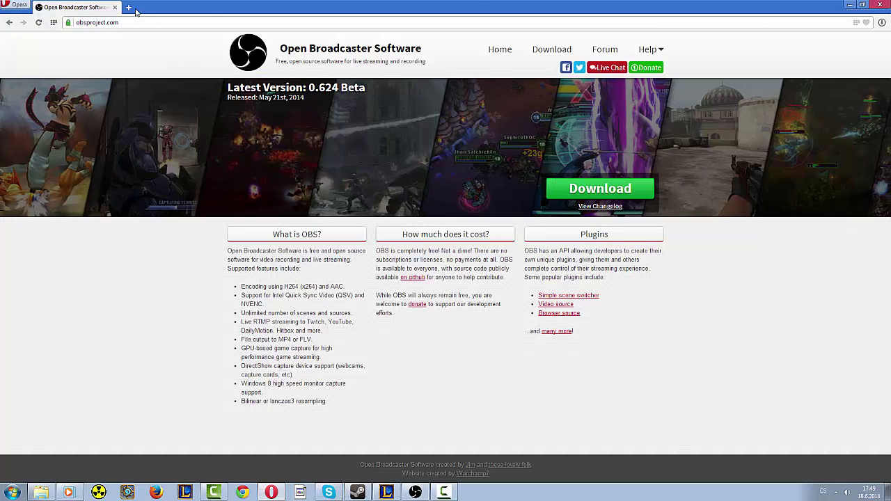
pyautogui.hotkey('ctrl', 't')
pyautogui.write('youtube.com')
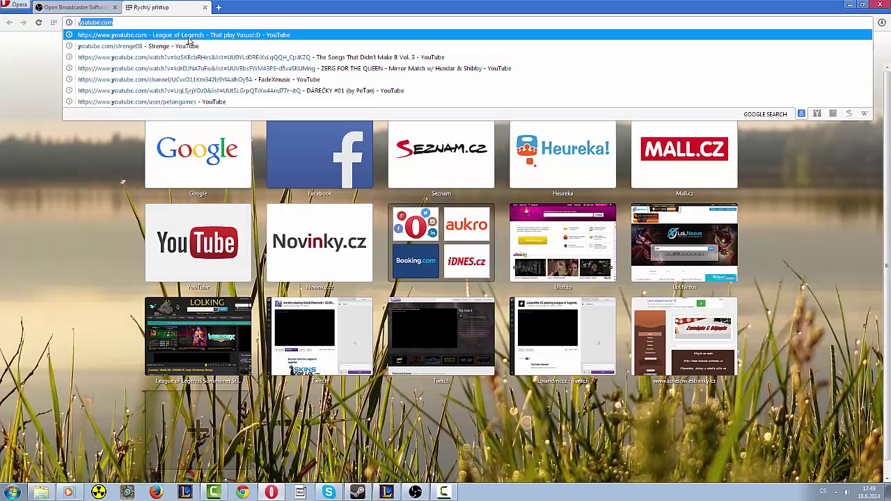
pyautogui.press('Return')
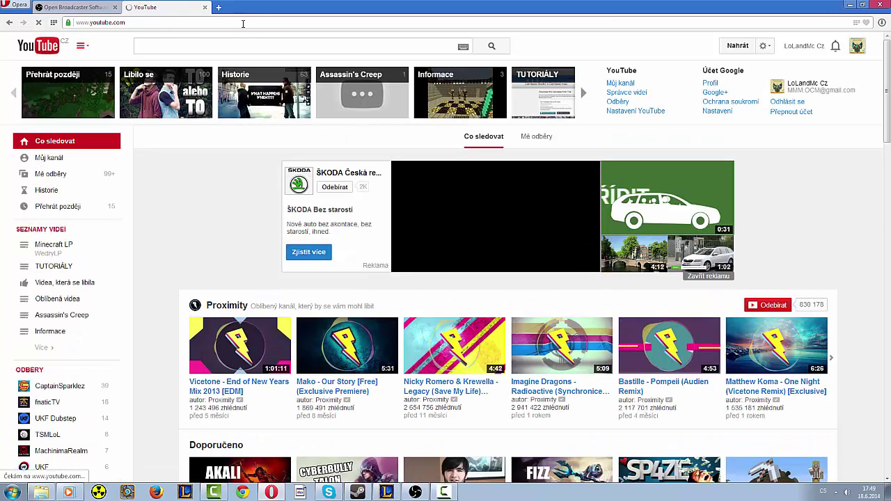
pyautogui.click(243, 23)
pyautogui.hotkey('ctrl', 'c')
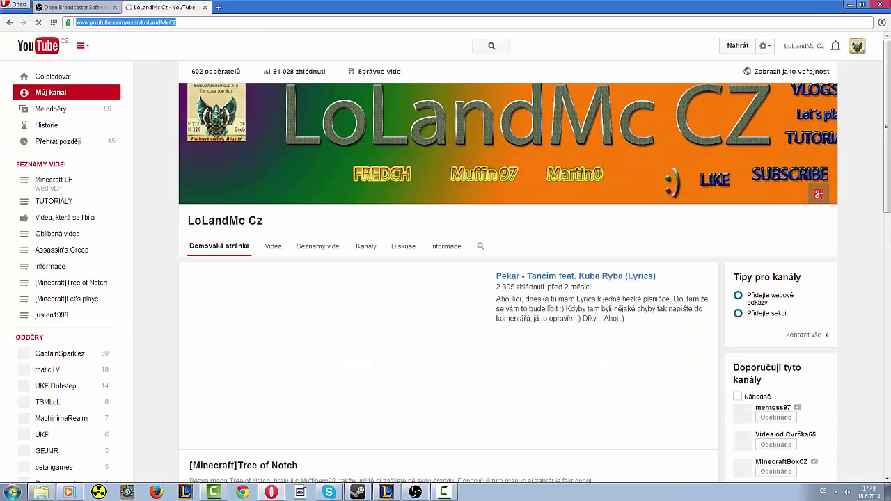
# - Return to OBS with the browser minimized, and name the new text source asdasd
pyautogui.click(440, 494)
pyautogui.click(415, 492)
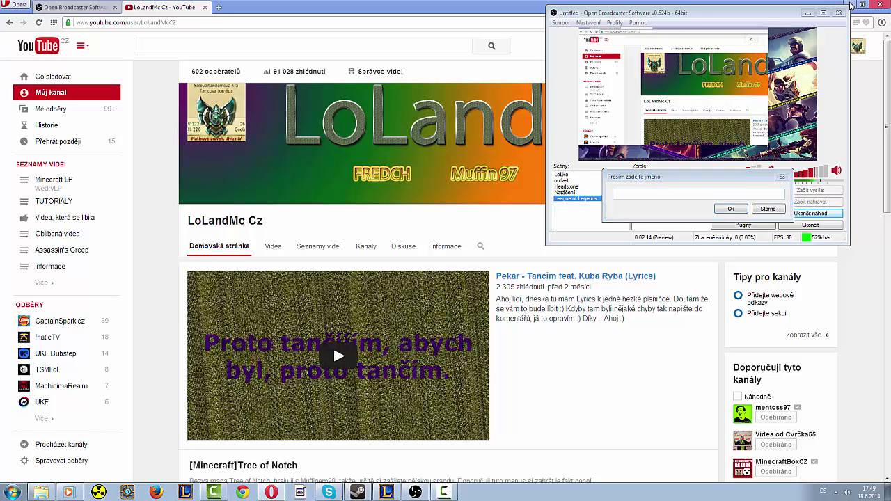
pyautogui.click(855, 5)
pyautogui.moveTo(710, 183); pyautogui.dragTo(693, 177)
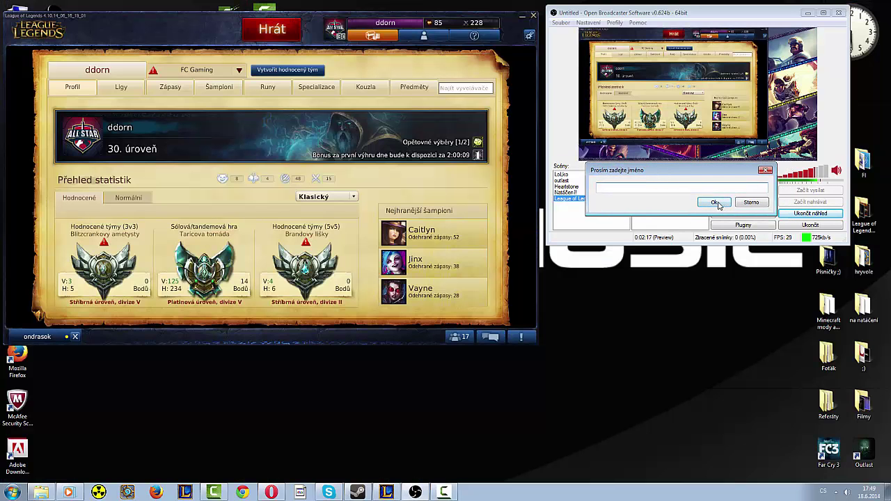
pyautogui.write('asdasd')
pyautogui.press('Return')
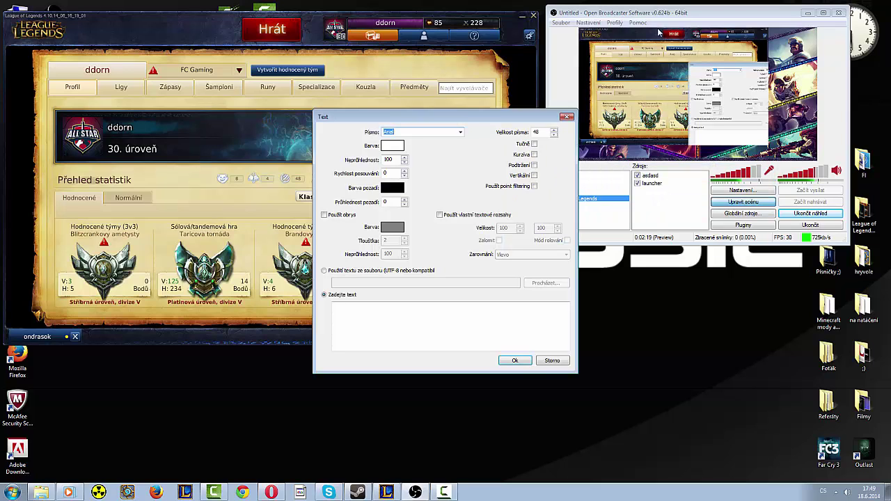
# - Paste the channel address as the source's text and format it in bold at font size 50
pyautogui.click(369, 325)
pyautogui.hotkey('ctrl', 'v')
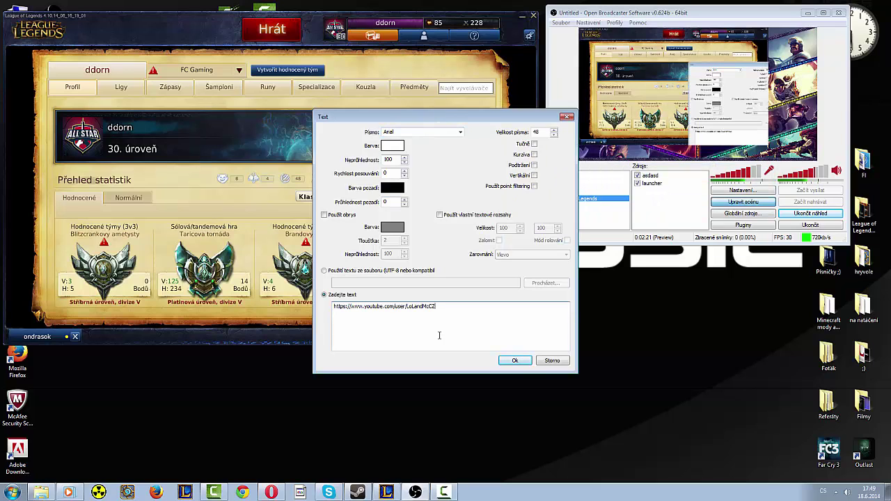
pyautogui.click(438, 337)
pyautogui.hotkey('ctrl', 'a')
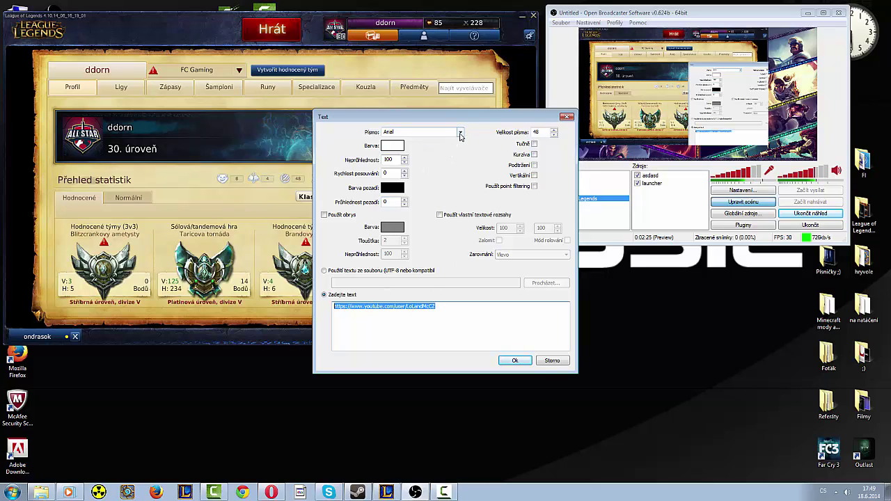
pyautogui.click(461, 133)
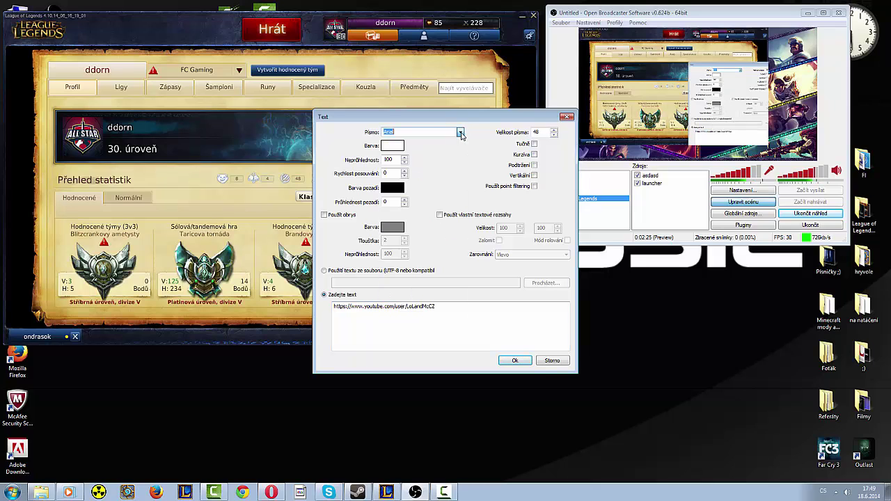
pyautogui.click(554, 135)
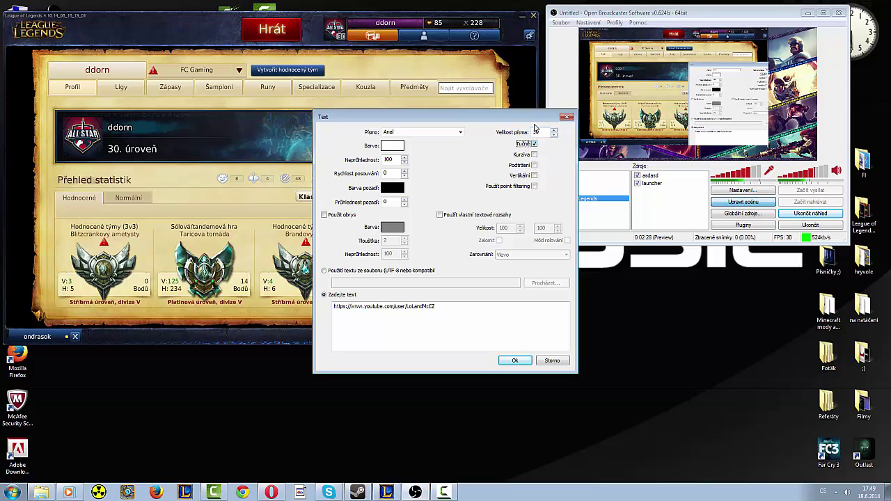
# - Set the text colour to red, keeping the text settings dialog clear of the client window
pyautogui.moveTo(535, 117); pyautogui.dragTo(693, 113)
pyautogui.click(551, 143)
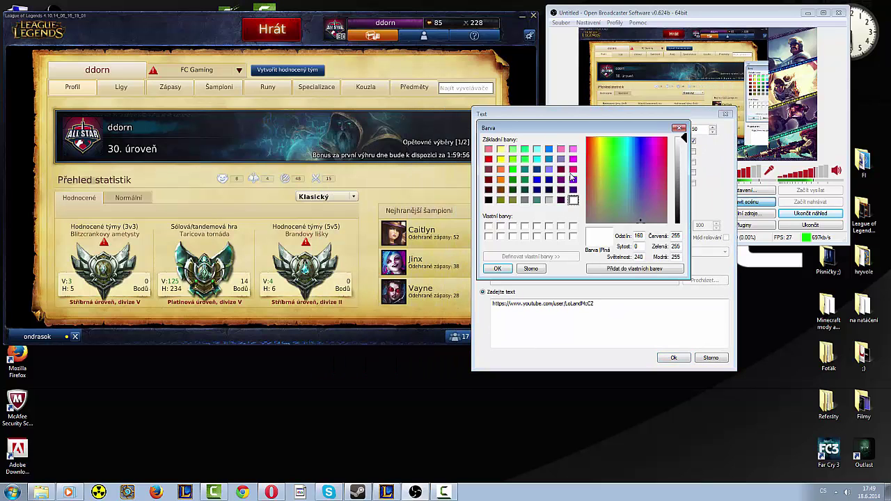
pyautogui.click(489, 159)
pyautogui.click(497, 268)
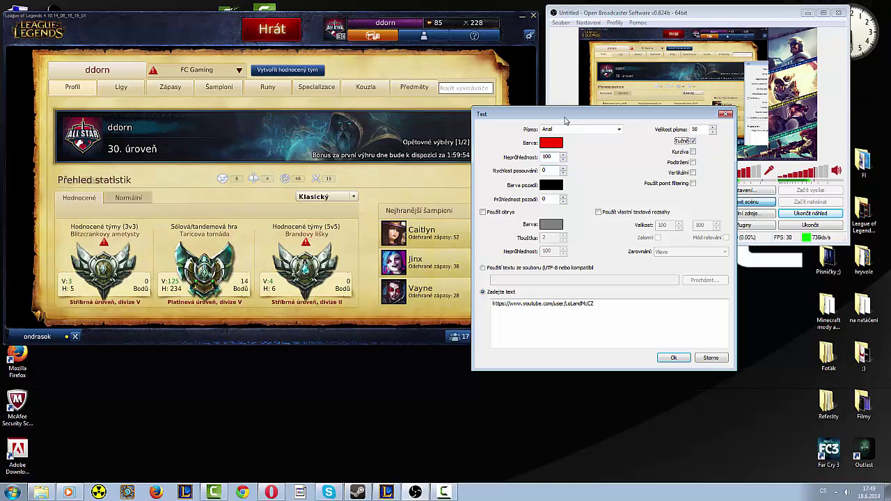
pyautogui.moveTo(566, 121); pyautogui.dragTo(665, 96)
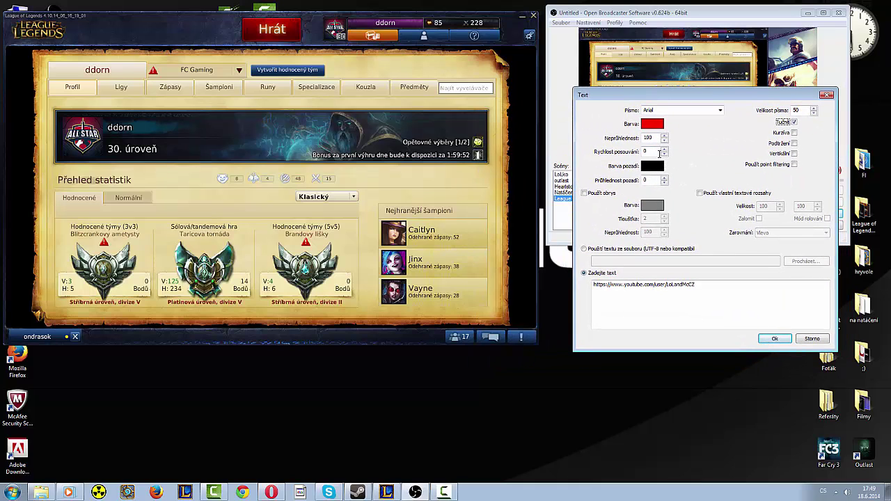
# - Give the text a black outline with thickness 10, set the scroll speed to 10 and confirm the text source
pyautogui.click(585, 193)
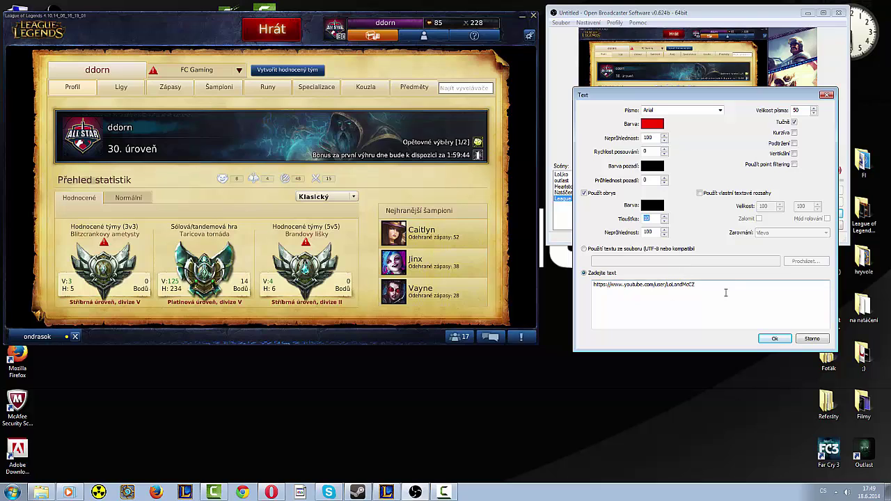
pyautogui.click(663, 293)
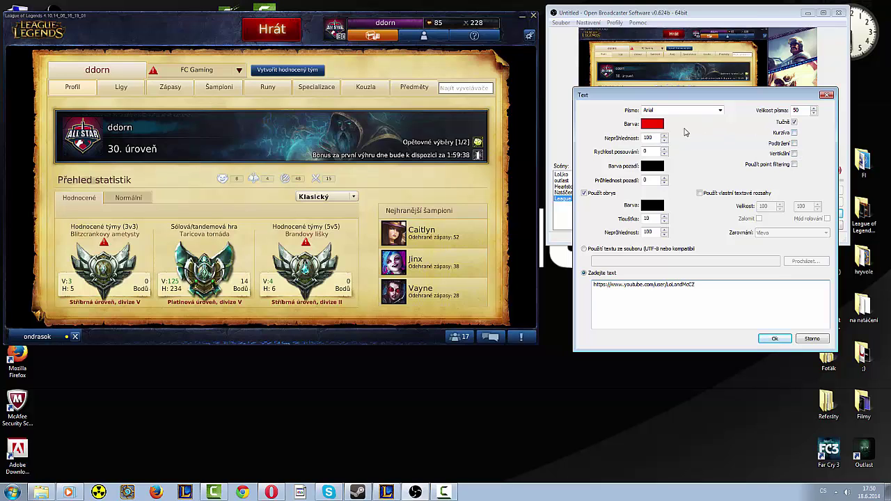
pyautogui.doubleClick(664, 149)
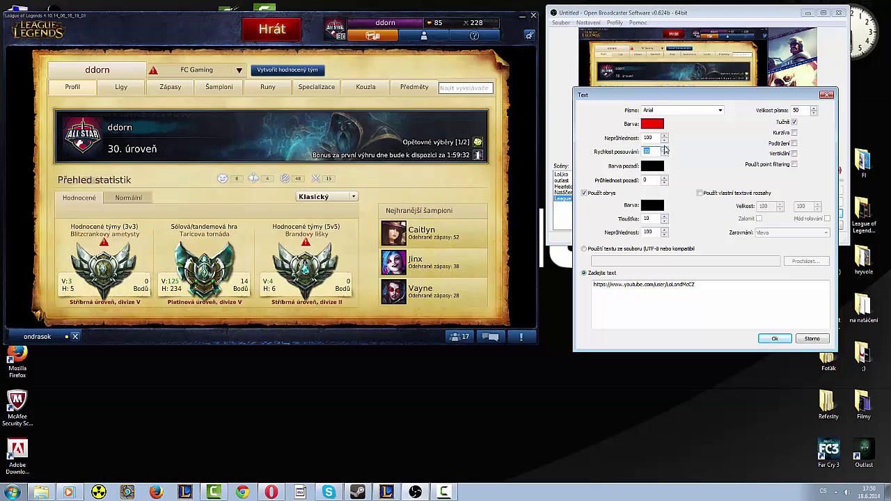
pyautogui.click(775, 338)
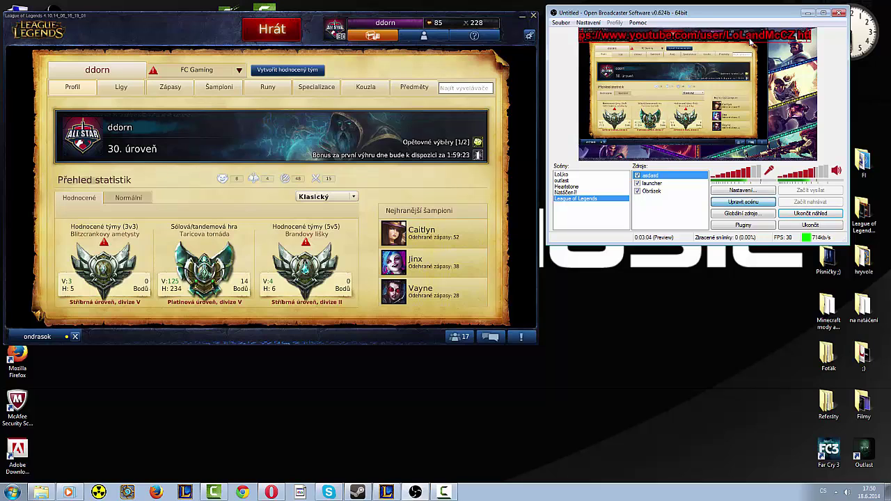
# - Move the scrolling channel address to the bottom edge of the scene preview
pyautogui.moveTo(762, 64); pyautogui.dragTo(754, 145)
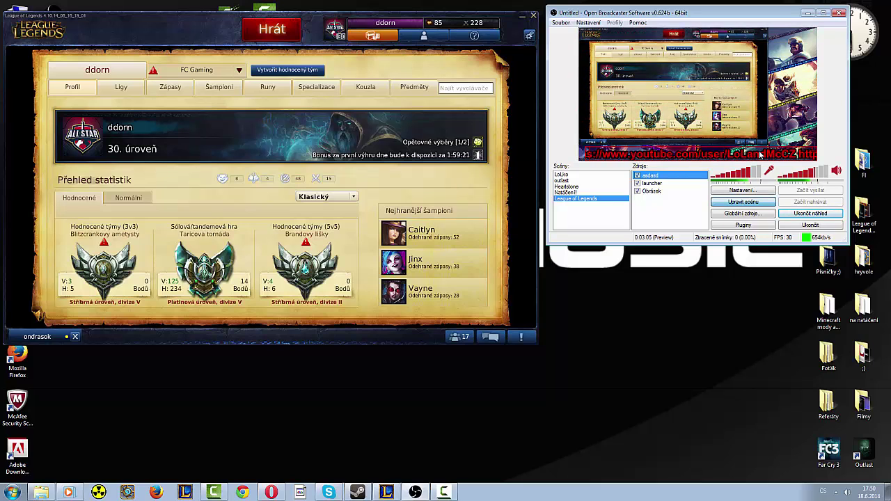
pyautogui.click(652, 191)
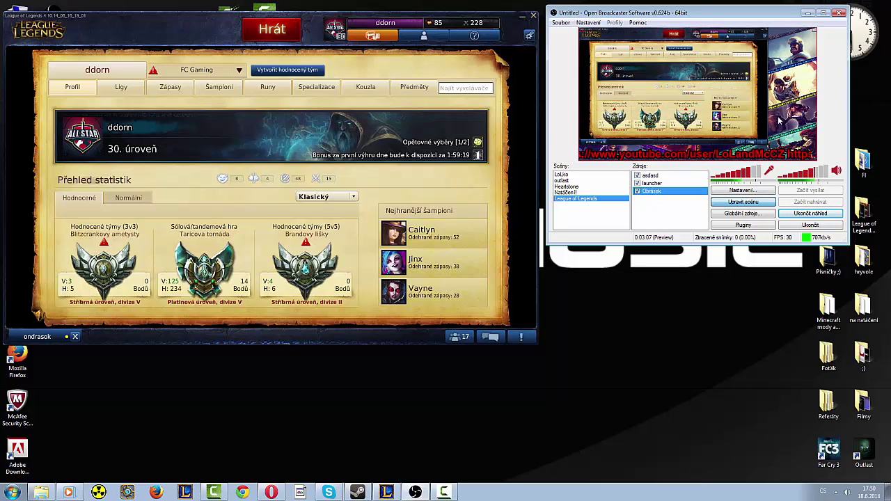
pyautogui.rightClick(667, 206)
pyautogui.moveTo(703, 216)
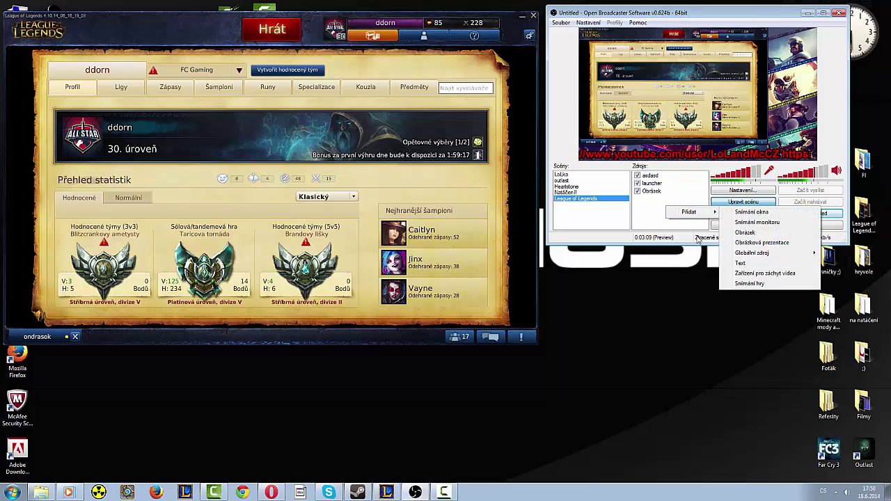
pyautogui.click(739, 233)
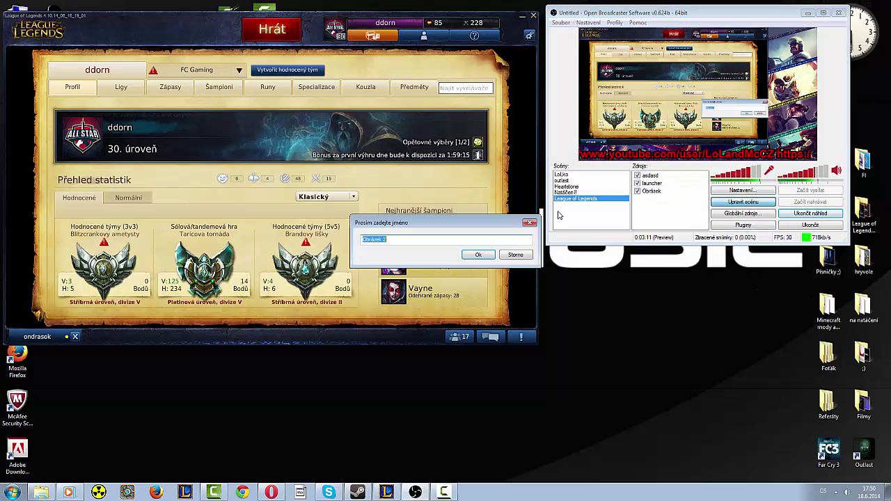
pyautogui.click(515, 255)
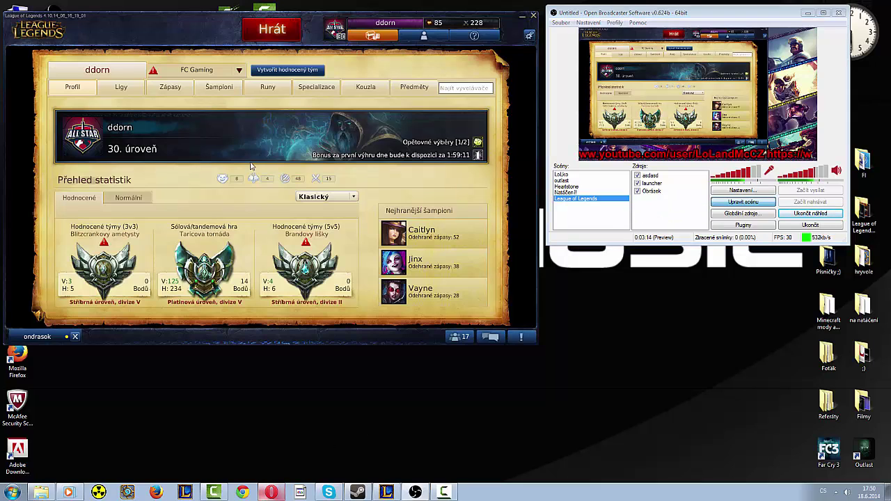
# - Switch to Opera and open the channel page twitch.tv/lolandmccz in a new tab
pyautogui.click(271, 493)
pyautogui.click(218, 7)
pyautogui.write('twitch.tv/lolandmccz')
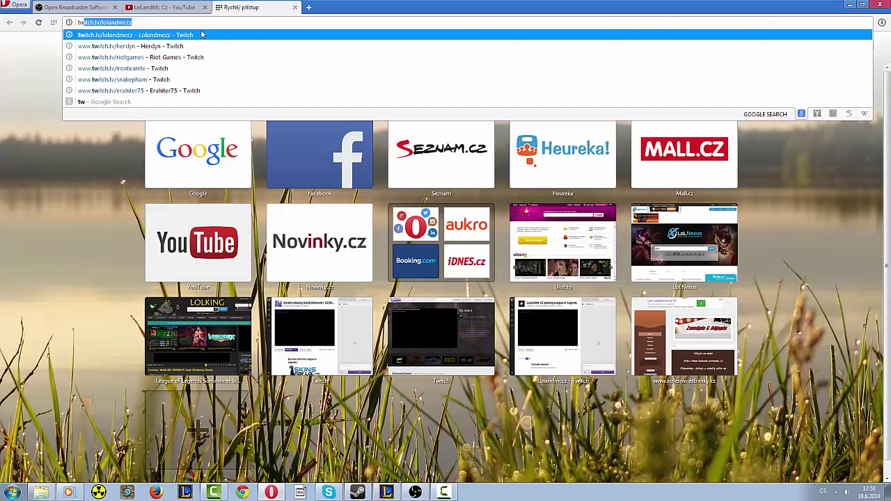
pyautogui.click(195, 36)
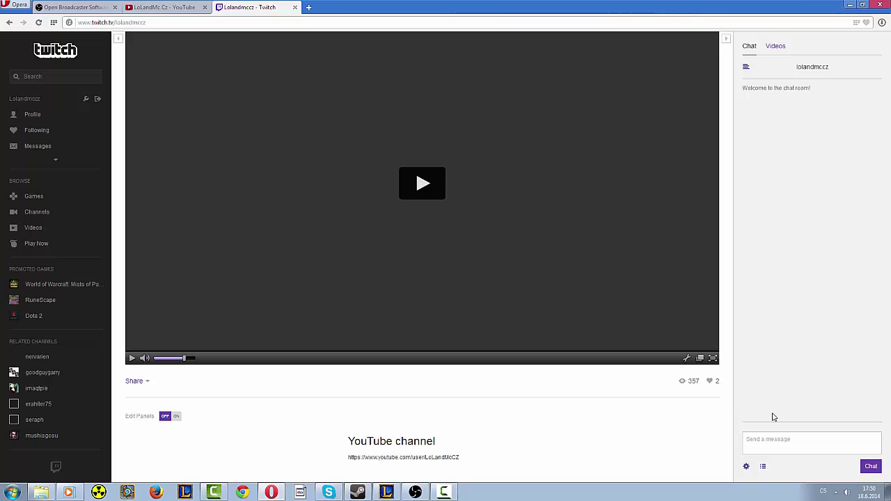
pyautogui.click(746, 467)
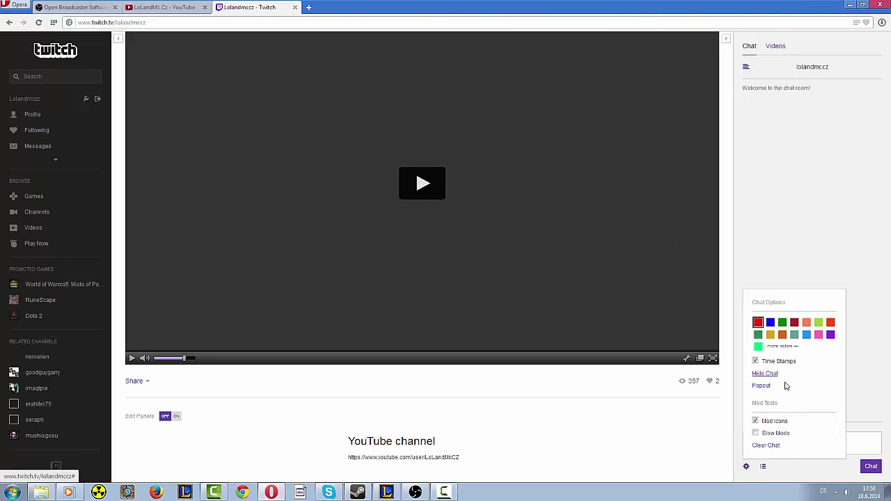
pyautogui.click(766, 373)
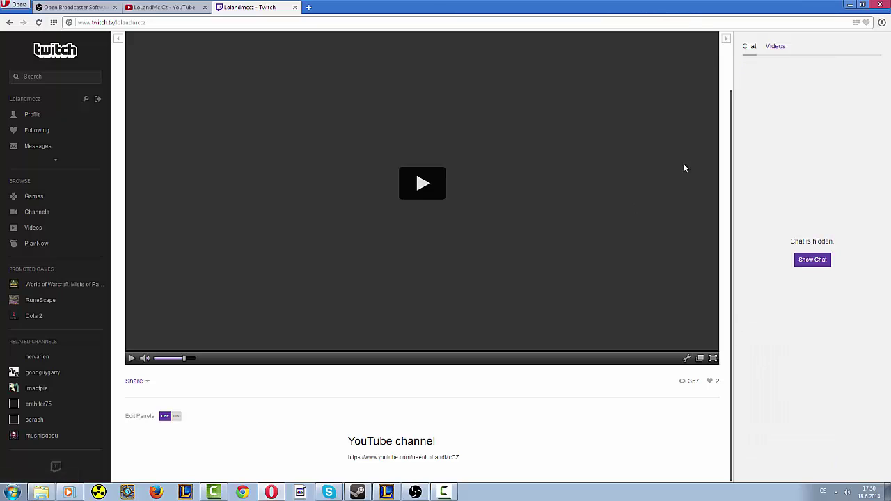
pyautogui.click(813, 260)
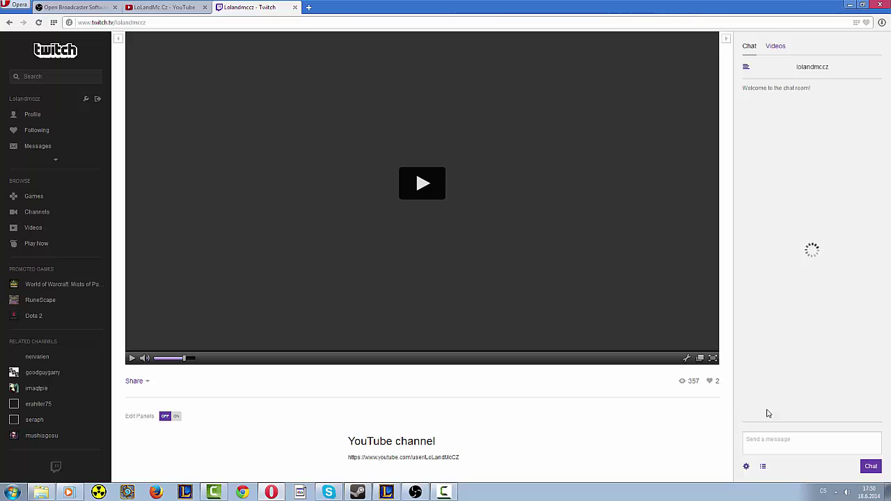
# - Pop the channel chat out into its own window, minimise the main browser and move the chat clear of the other windows
pyautogui.click(746, 467)
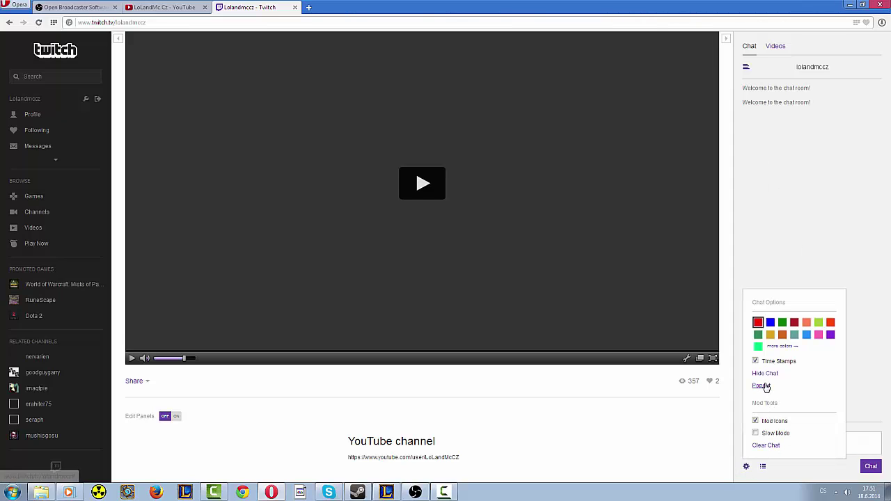
pyautogui.click(763, 386)
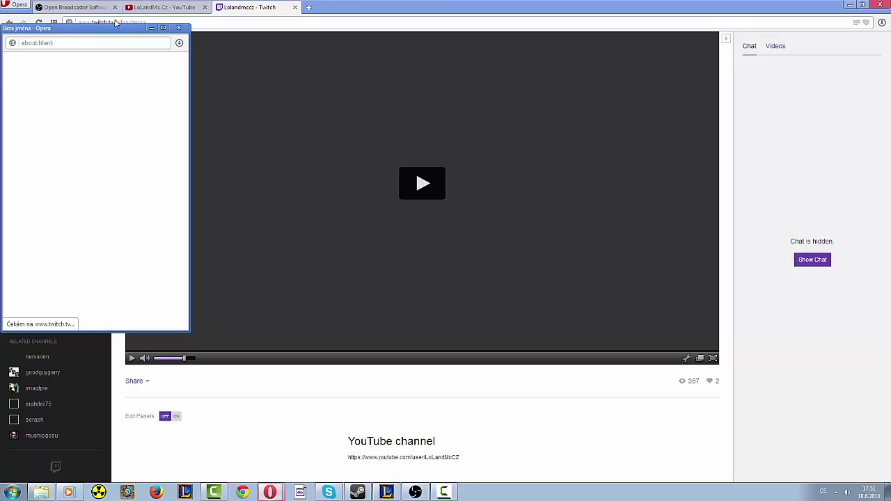
pyautogui.click(850, 4)
pyautogui.moveTo(151, 27); pyautogui.dragTo(826, 229)
# - Arrange the Open Broadcaster Software window and the popped-out chat so both are fully visible without overlapping
pyautogui.moveTo(731, 13); pyautogui.dragTo(452, 0)
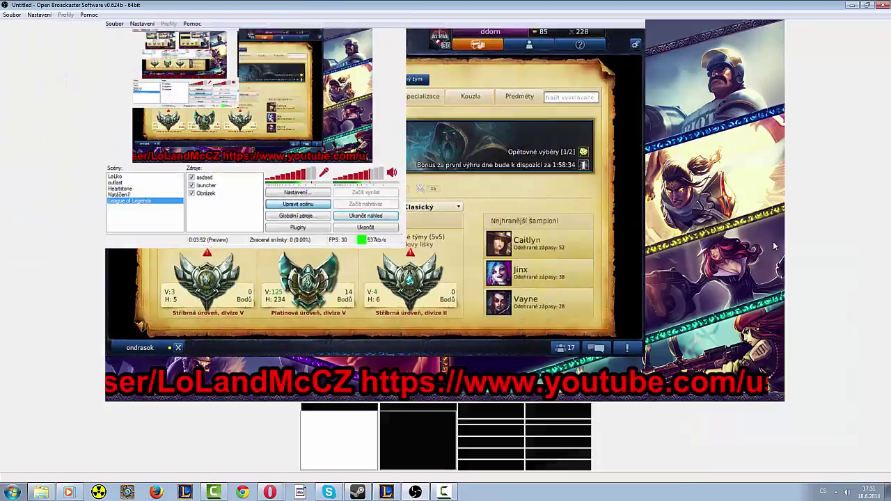
pyautogui.moveTo(720, 4); pyautogui.dragTo(398, 39)
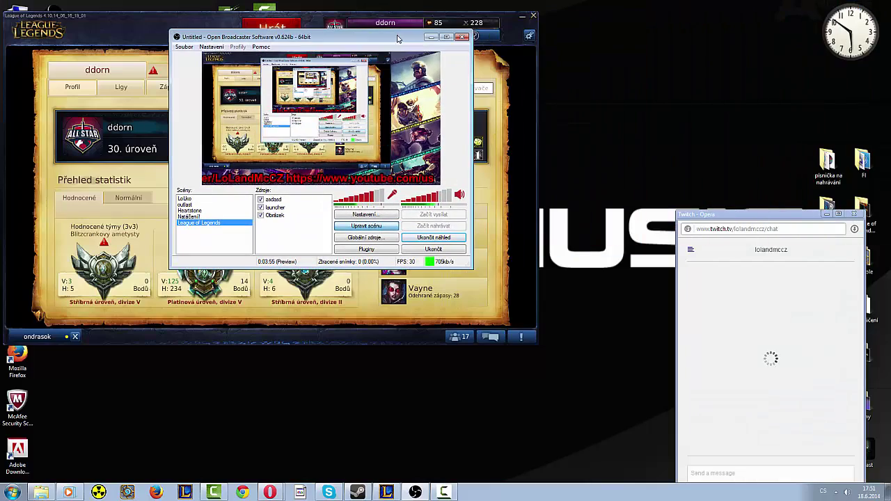
pyautogui.moveTo(766, 214); pyautogui.dragTo(708, 93)
pyautogui.moveTo(367, 42); pyautogui.dragTo(407, 51)
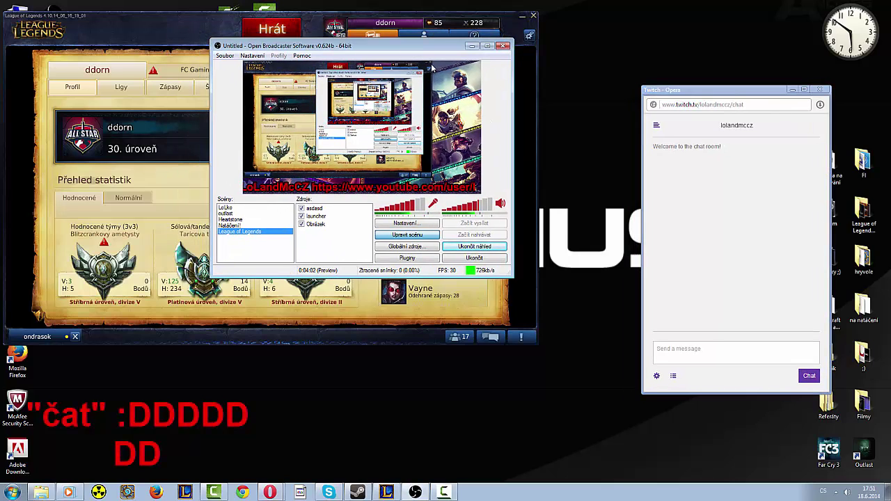
# - Add a window capture source with its default name to the scene and choose the Twitch - Opera window for it
pyautogui.rightClick(321, 242)
pyautogui.moveTo(348, 244)
pyautogui.click(407, 255)
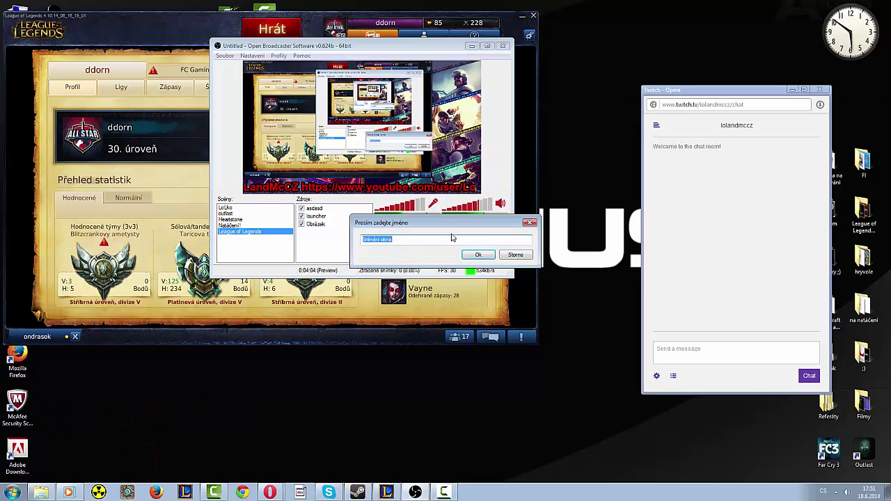
pyautogui.click(479, 254)
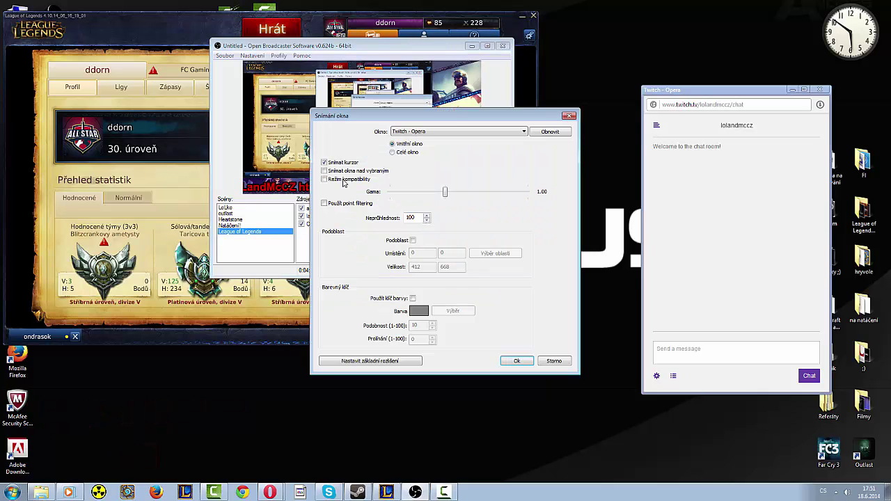
pyautogui.click(440, 132)
pyautogui.click(463, 139)
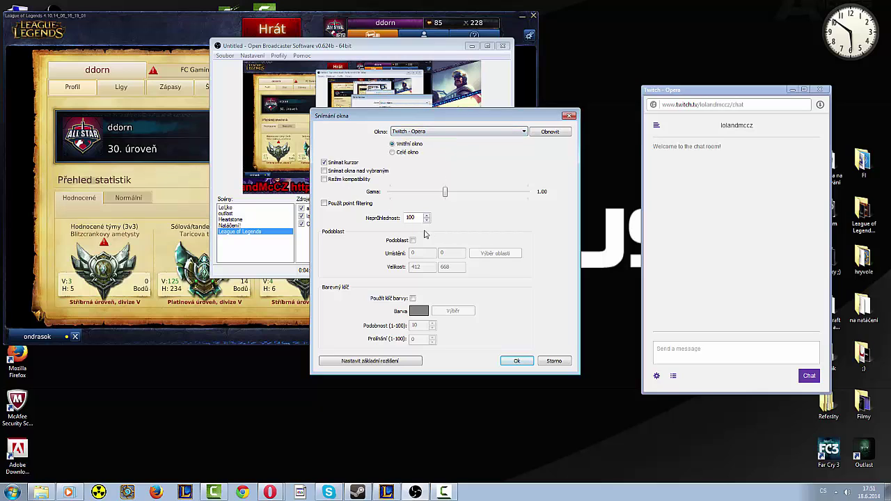
# - Limit the capture to the chat message area with a sub-region at 0, 113 sized 412 by 495, and confirm the source
pyautogui.click(413, 240)
pyautogui.click(491, 254)
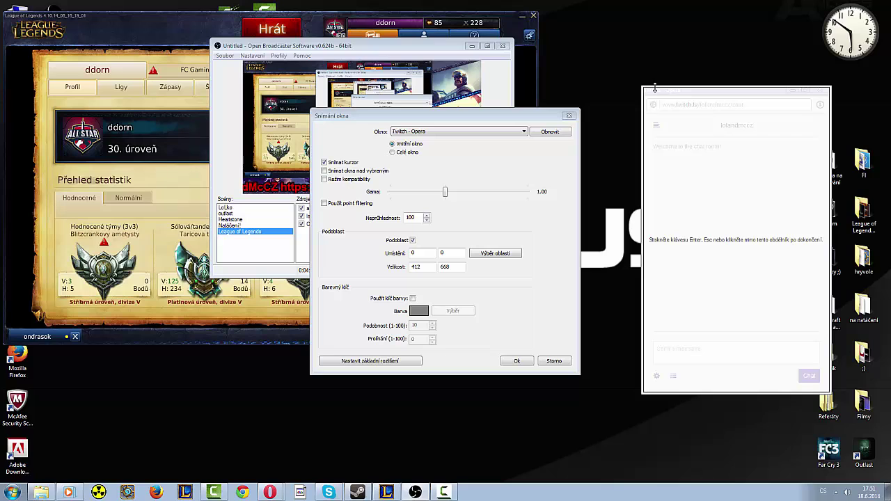
pyautogui.moveTo(653, 88); pyautogui.dragTo(679, 140)
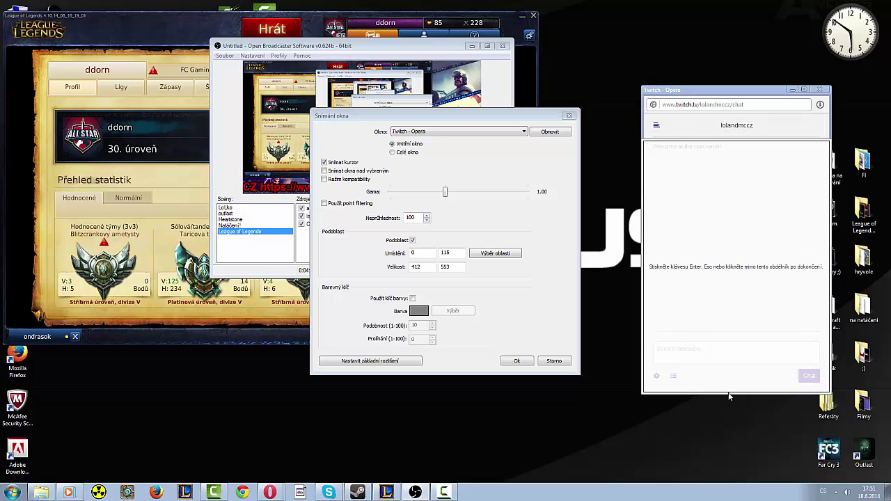
pyautogui.moveTo(729, 393); pyautogui.dragTo(740, 365)
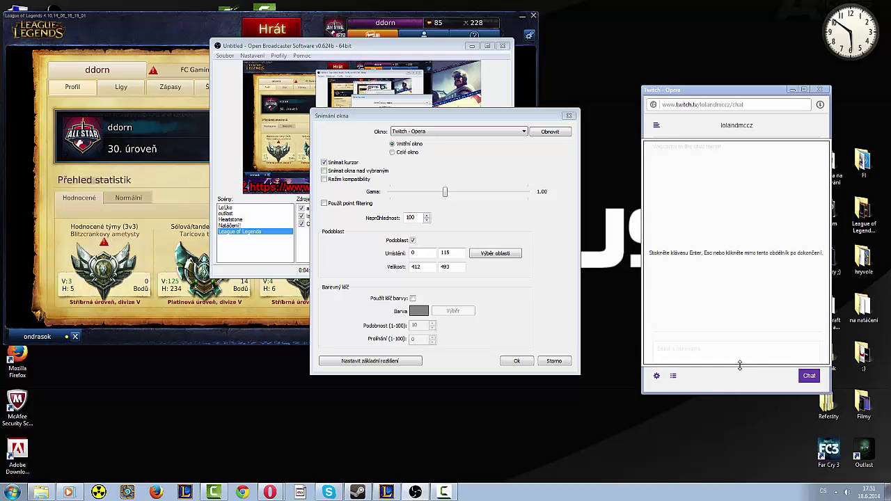
pyautogui.moveTo(702, 139); pyautogui.dragTo(702, 138)
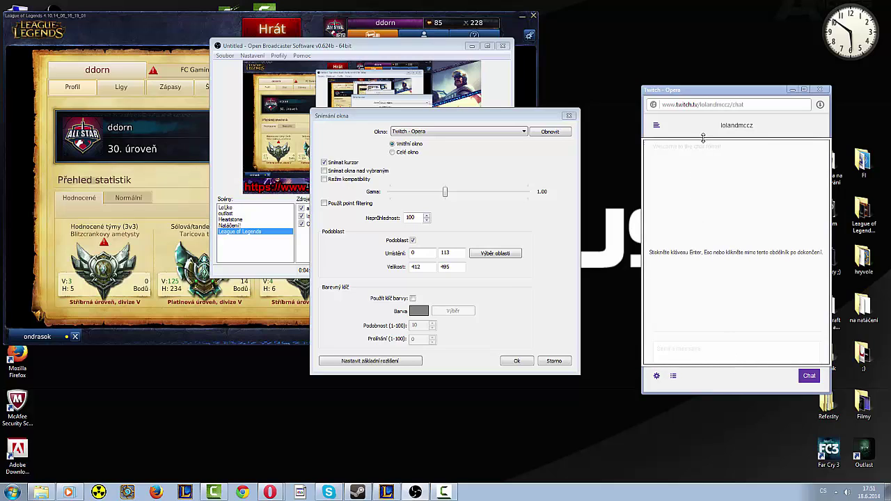
pyautogui.click(634, 233)
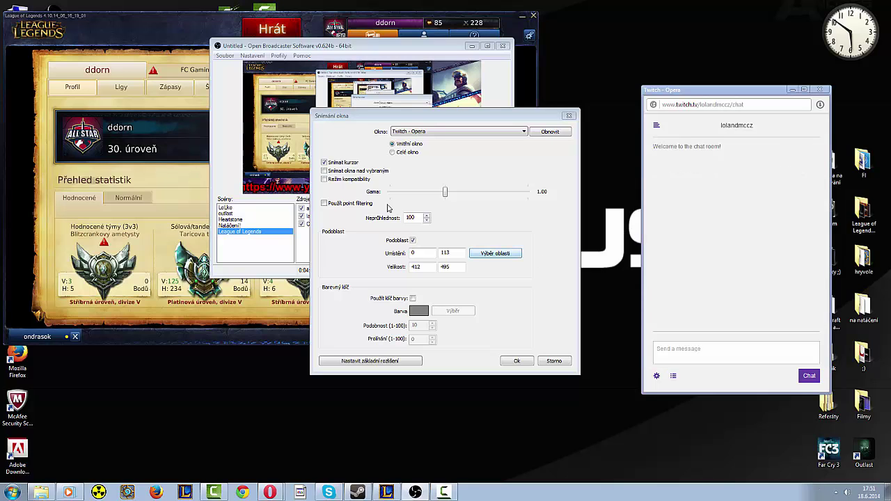
pyautogui.click(515, 360)
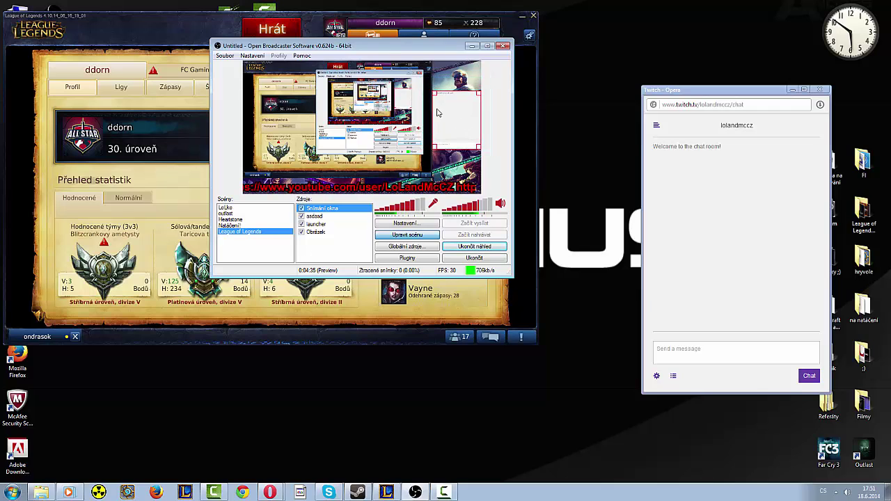
# - Shrink the game client capture slightly in the preview and enlarge the chat capture to fill the space beside it
pyautogui.moveTo(451, 106); pyautogui.dragTo(450, 79)
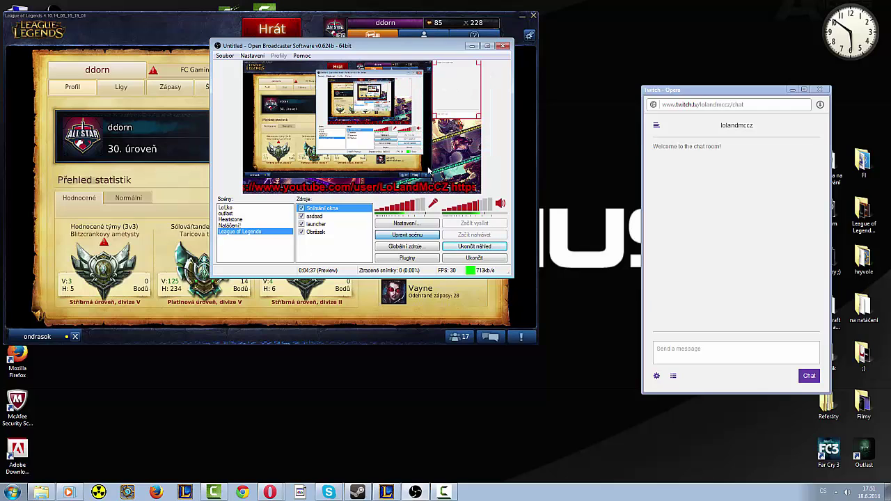
pyautogui.click(400, 149)
pyautogui.moveTo(432, 177); pyautogui.dragTo(421, 168)
pyautogui.click(432, 131)
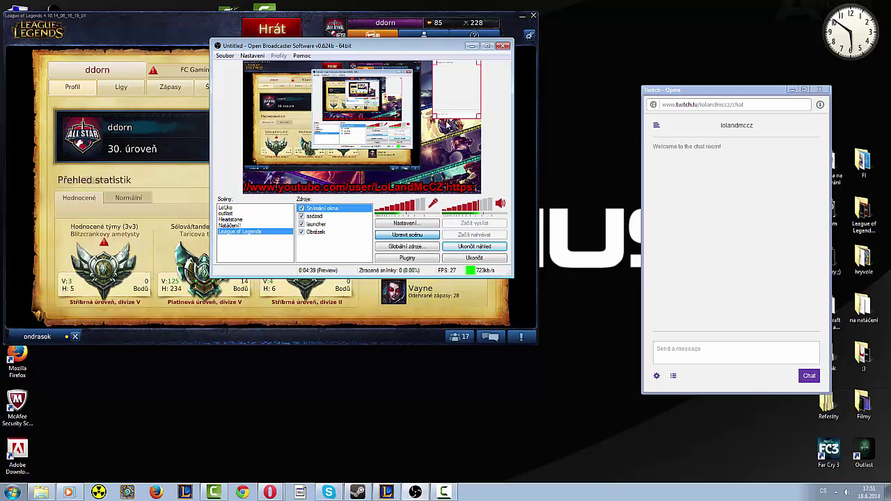
pyautogui.moveTo(432, 130); pyautogui.dragTo(433, 154)
# - Set the chat capture's opacity to 80 and confirm its settings
pyautogui.rightClick(446, 126)
pyautogui.click(474, 228)
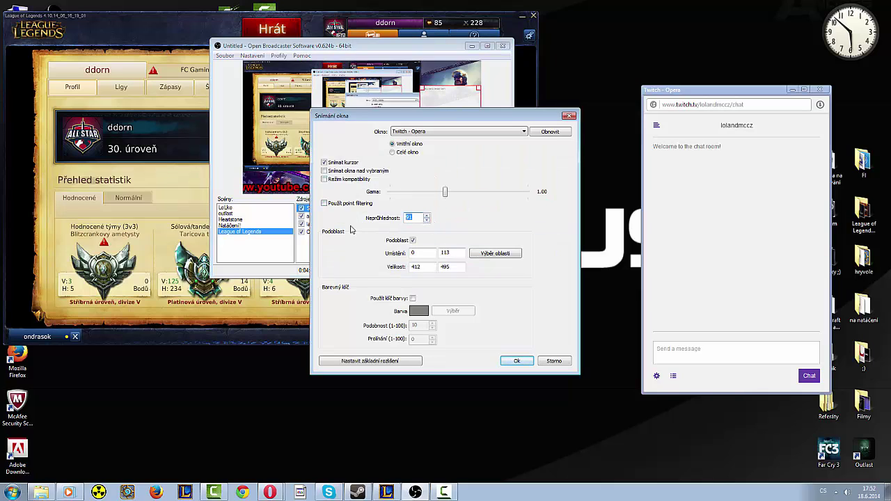
pyautogui.write('80')
pyautogui.click(517, 361)
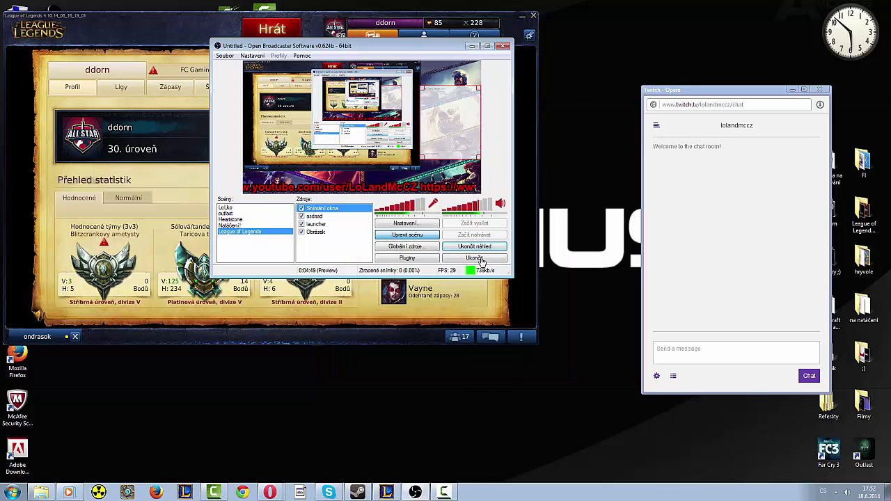
# - Send the test message "sdasfasdf" in the chat, and move the chat capture up into the preview's upper-right corner
pyautogui.click(675, 348)
pyautogui.write('sdasfasdf')
pyautogui.press('Return')
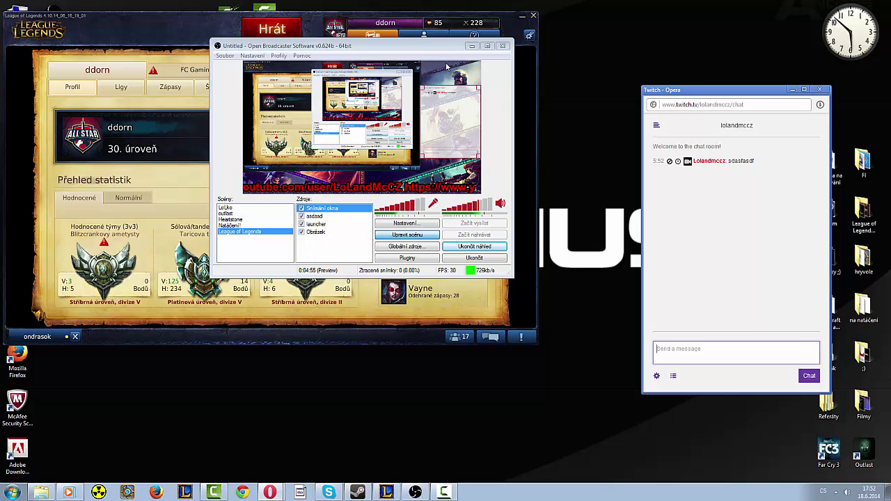
pyautogui.click(448, 102)
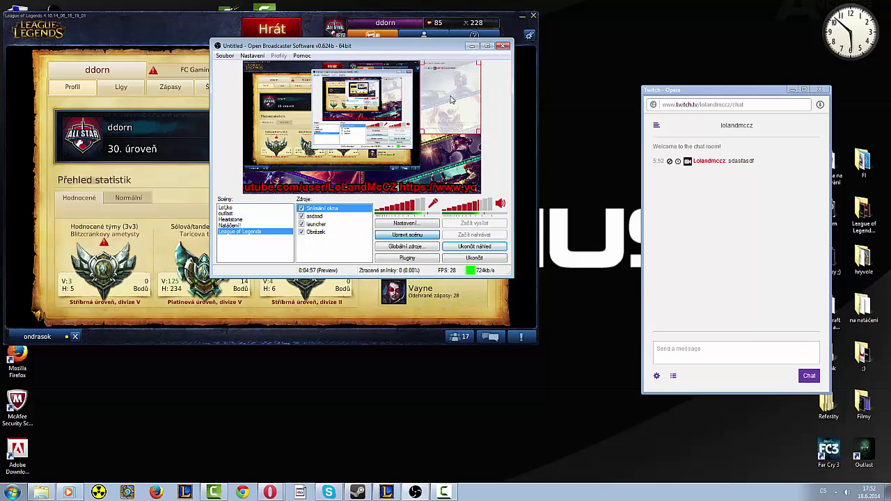
# - Add an image slideshow source to the scene under its default name
pyautogui.rightClick(334, 254)
pyautogui.moveTo(355, 258)
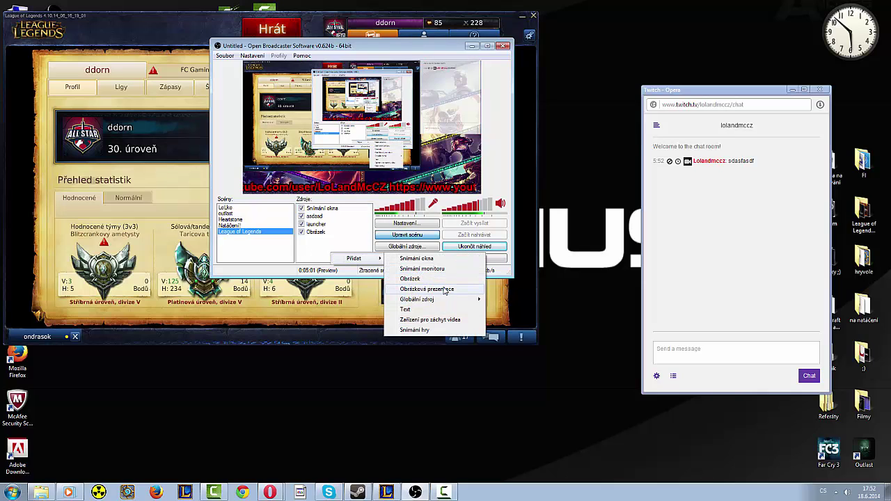
pyautogui.click(447, 291)
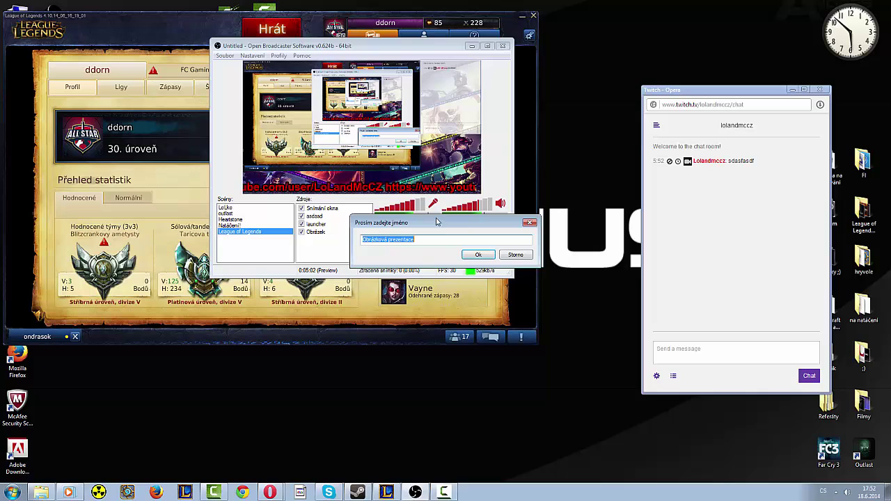
pyautogui.click(479, 255)
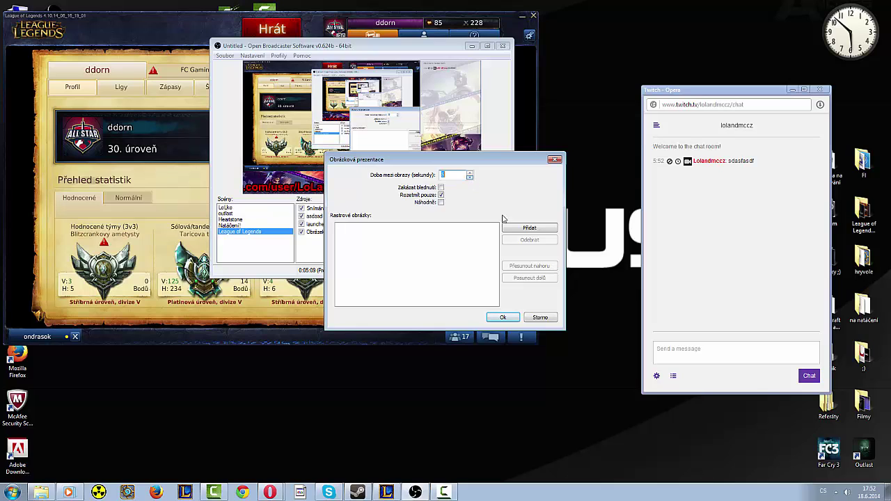
# - Add the images Zac-screen-crack-wallpaper-by-Andrew-Xon-McLelland and stažený soubor (1) to the slideshow
pyautogui.click(525, 231)
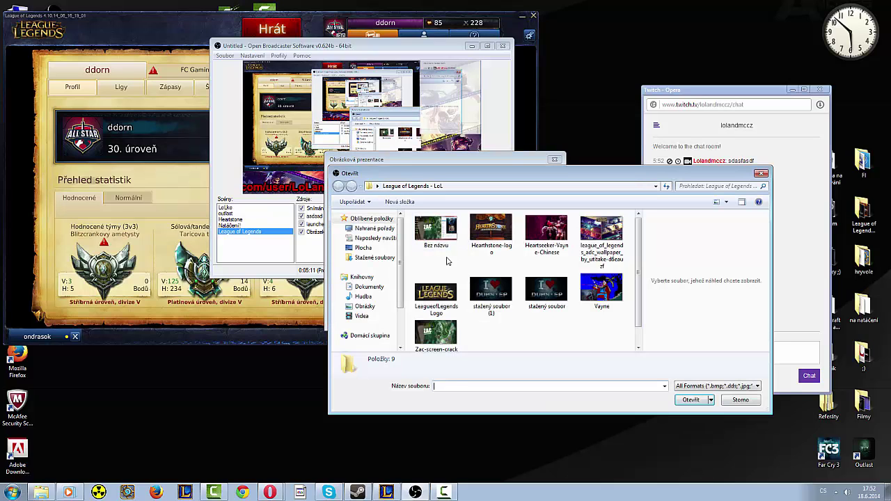
pyautogui.click(439, 234)
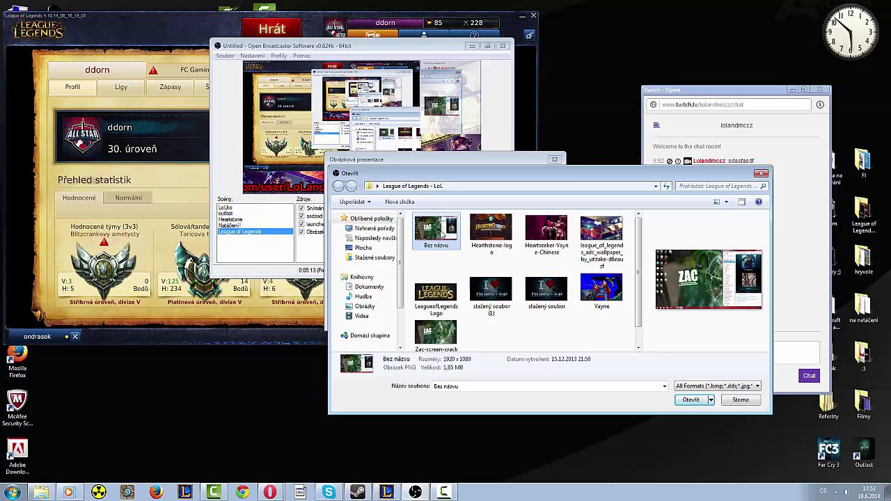
pyautogui.click(436, 333)
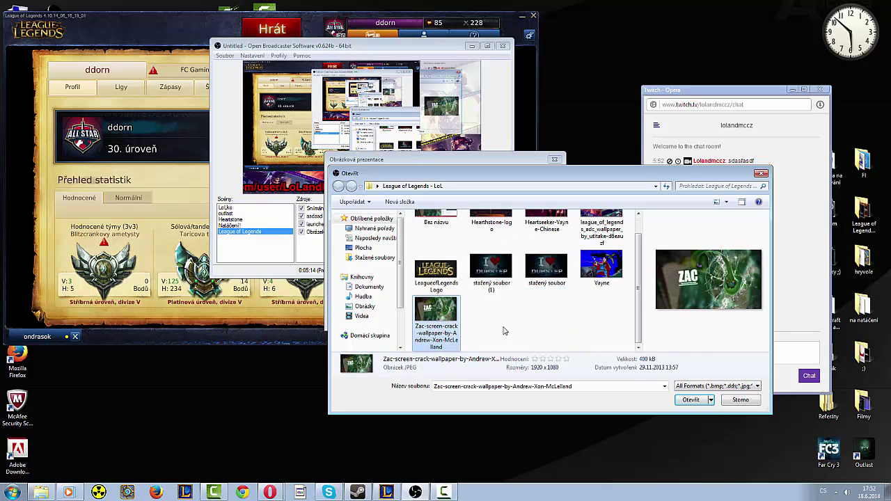
pyautogui.click(683, 402)
pyautogui.click(521, 231)
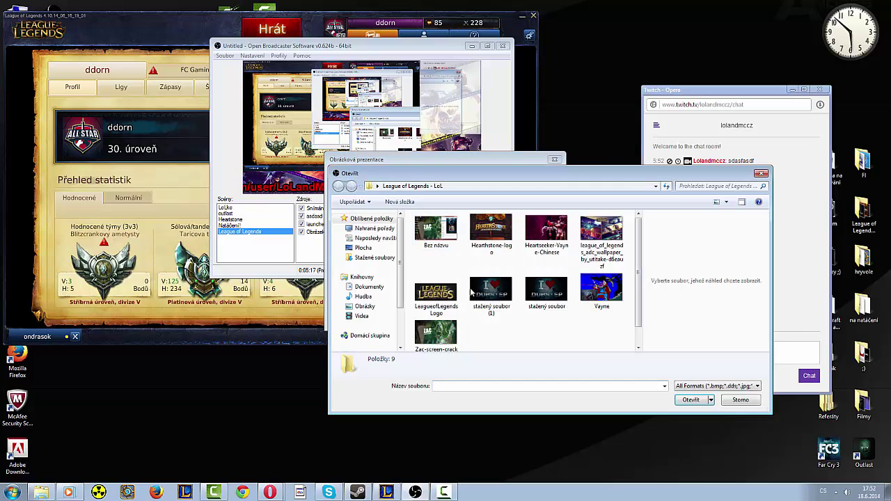
pyautogui.click(491, 293)
pyautogui.click(681, 402)
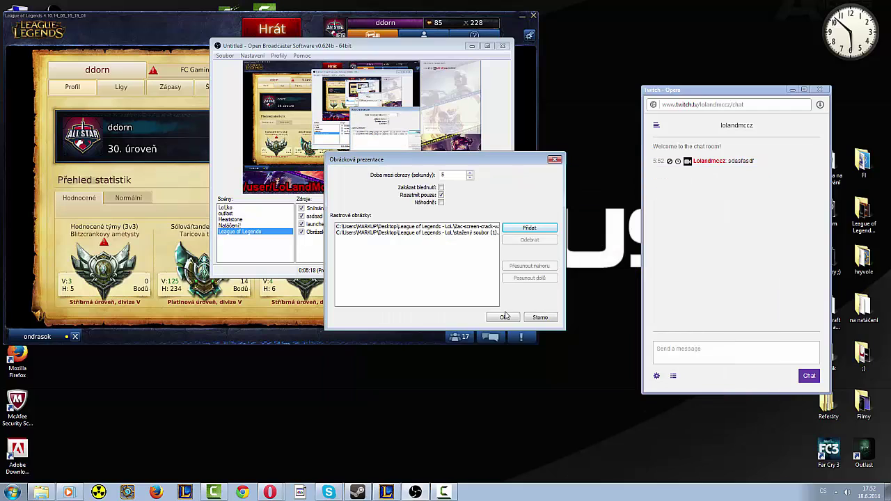
# - Add the LeagueofLegendsLogo, Heartseeker-Vayne-Chinese and Hearthstone-logo images to the slideshow and confirm its settings
pyautogui.click(524, 229)
pyautogui.click(436, 296)
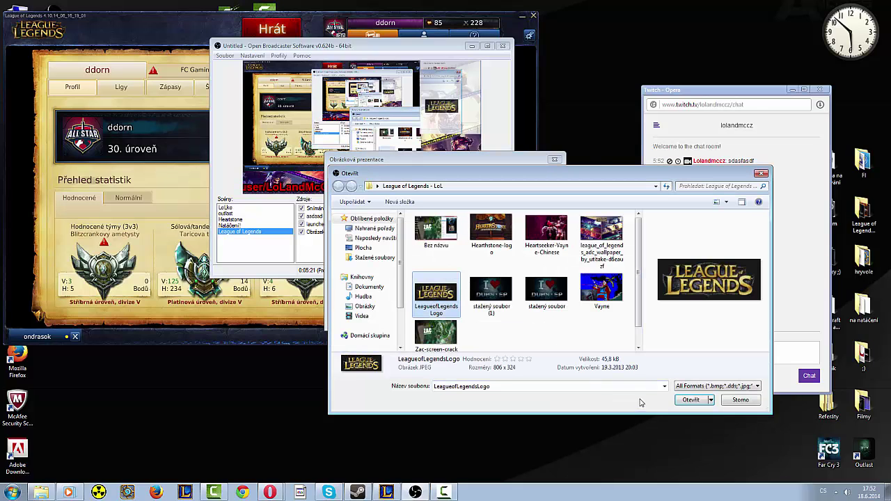
pyautogui.click(679, 401)
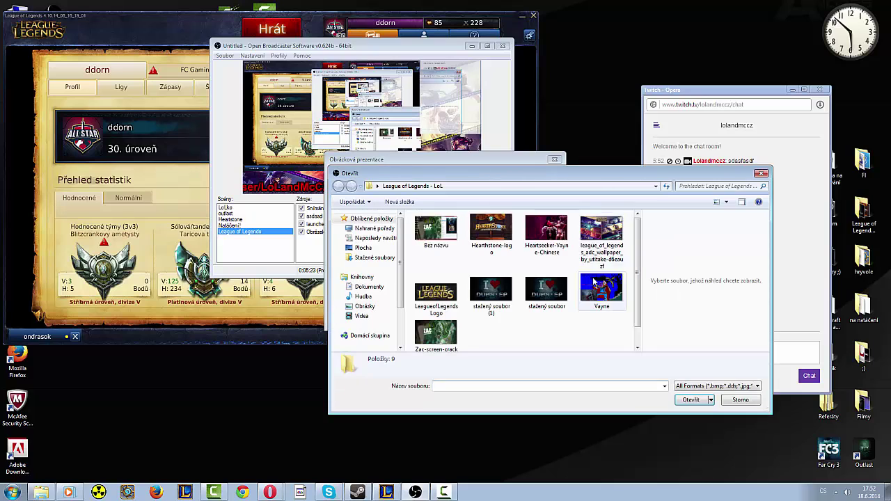
pyautogui.click(561, 234)
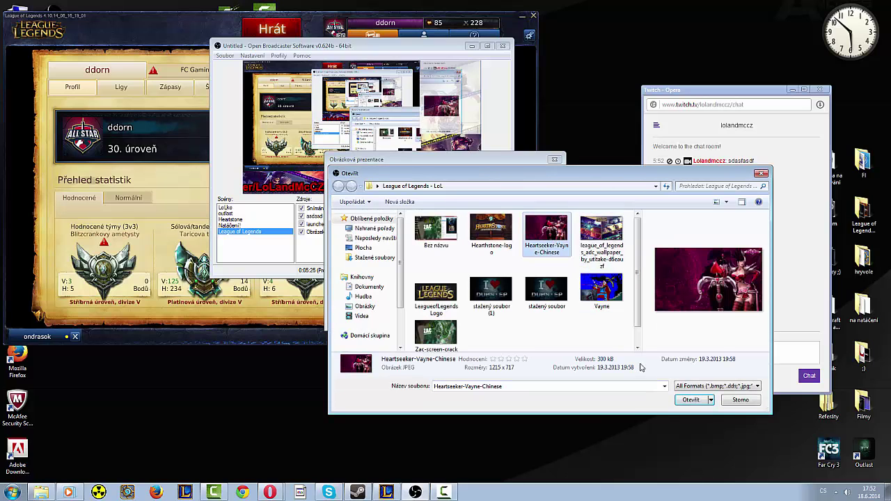
pyautogui.click(691, 400)
pyautogui.click(529, 227)
pyautogui.click(491, 231)
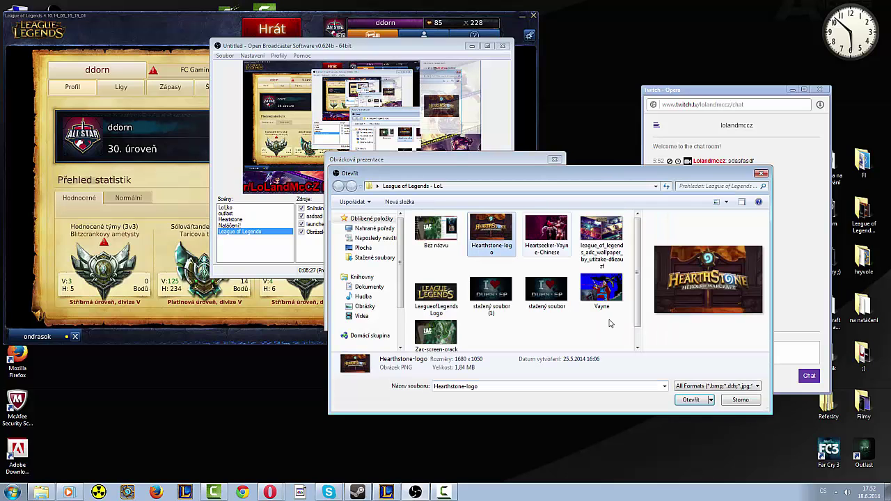
pyautogui.click(692, 400)
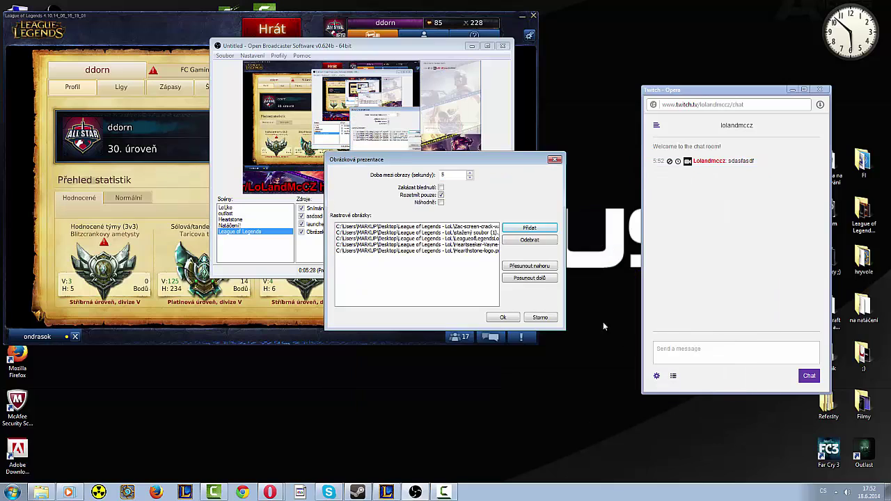
pyautogui.click(501, 319)
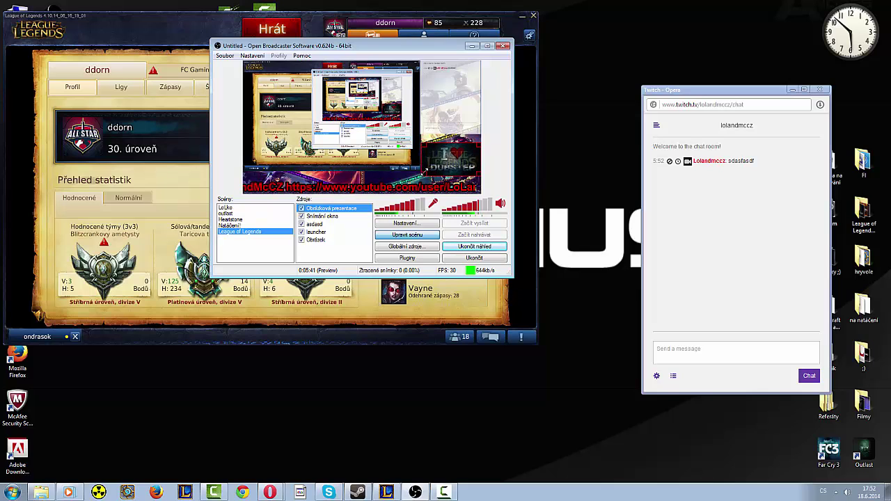
# - Select the scrolling text source and adjust its placement along the lower edge of the preview
pyautogui.click(375, 126)
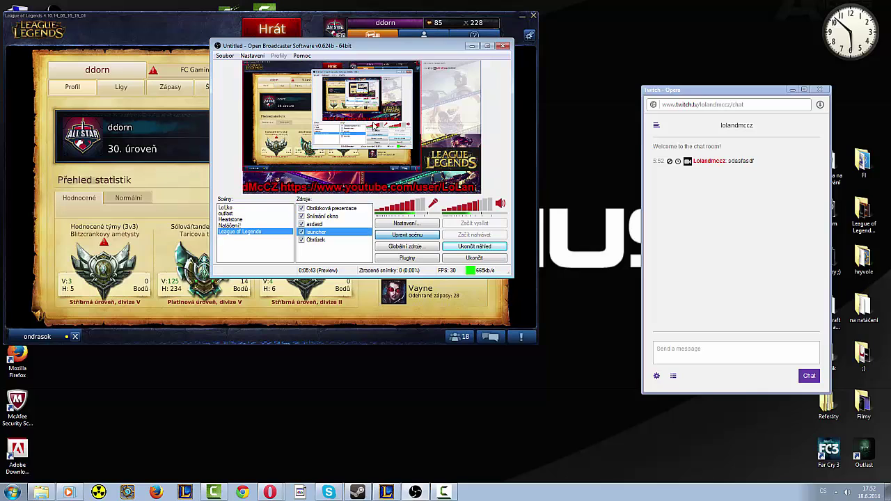
pyautogui.click(411, 181)
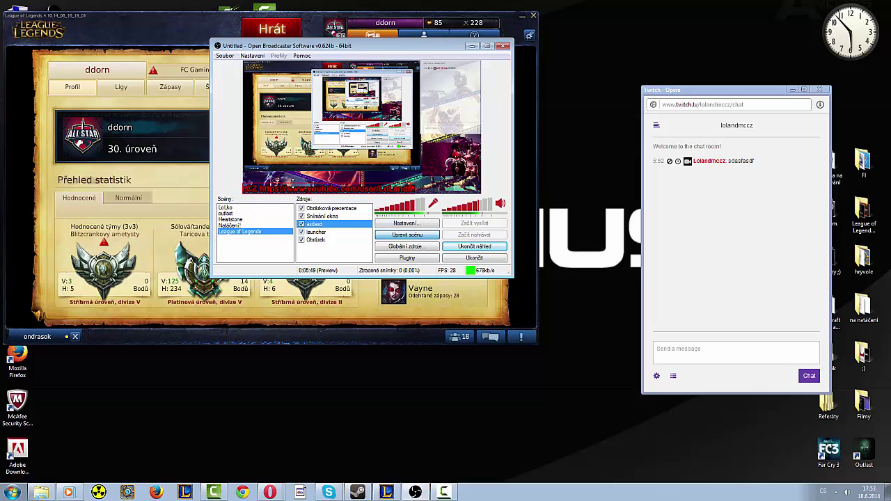
pyautogui.moveTo(300, 189); pyautogui.dragTo(361, 193)
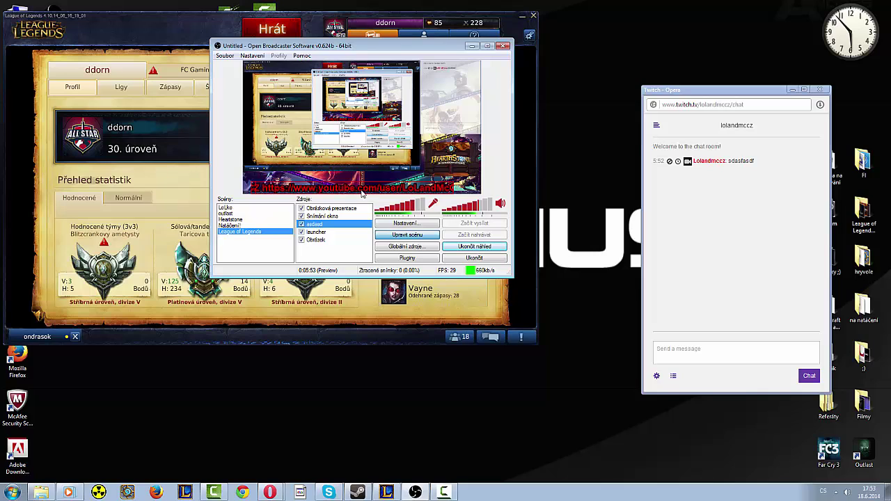
# - Open the encoding settings and set the maximum video bitrate to 1000 kb/s
pyautogui.click(406, 224)
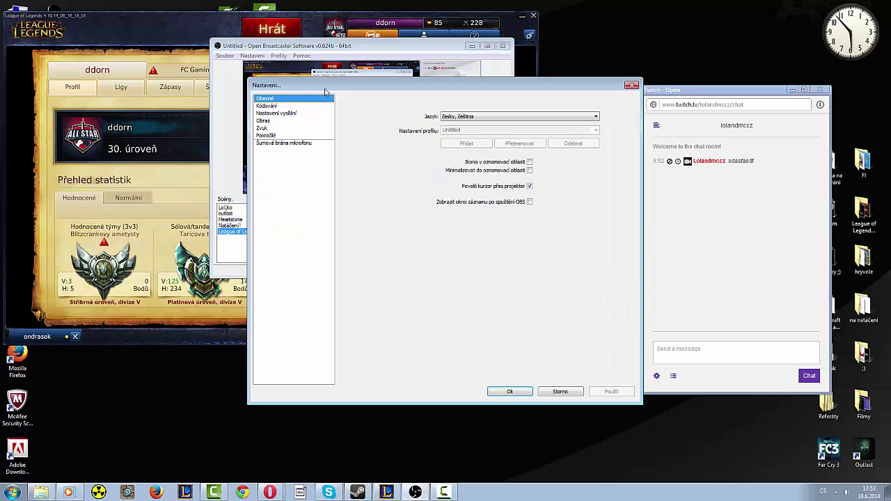
pyautogui.moveTo(336, 89); pyautogui.dragTo(556, 83)
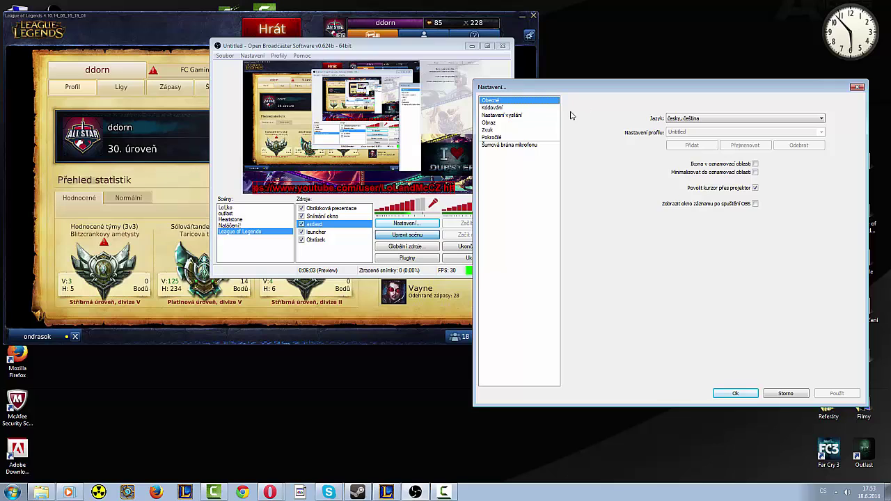
pyautogui.click(506, 108)
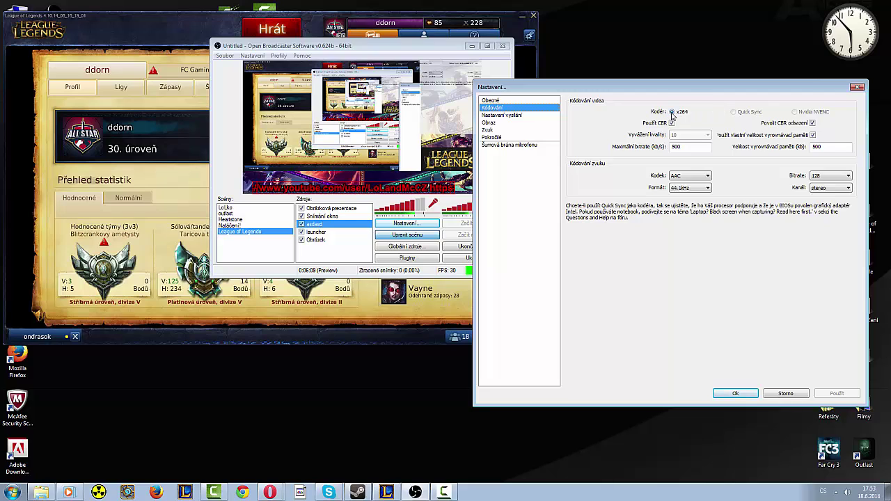
pyautogui.moveTo(668, 88); pyautogui.dragTo(559, 67)
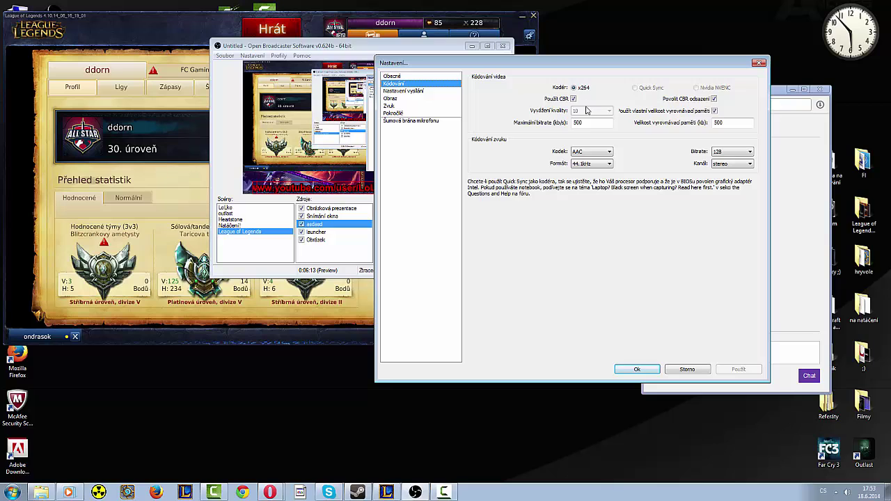
pyautogui.moveTo(499, 66); pyautogui.dragTo(513, 90)
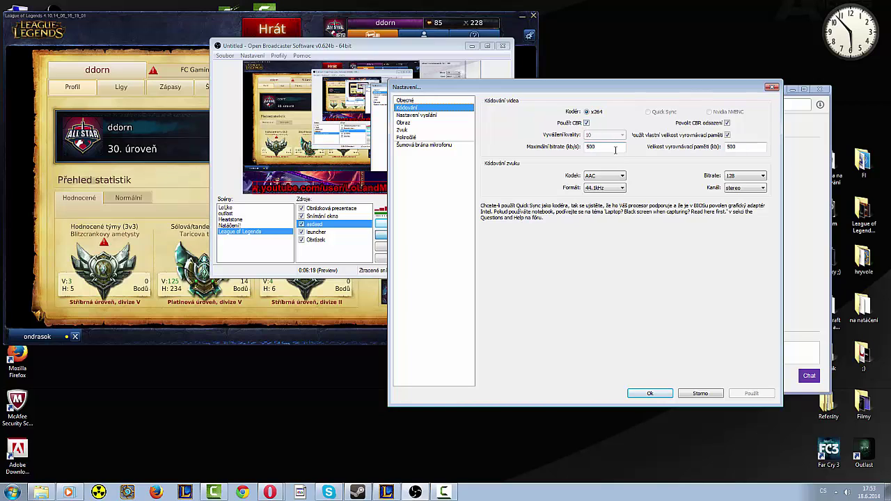
pyautogui.moveTo(616, 150)
pyautogui.moveTo(613, 148); pyautogui.dragTo(582, 151)
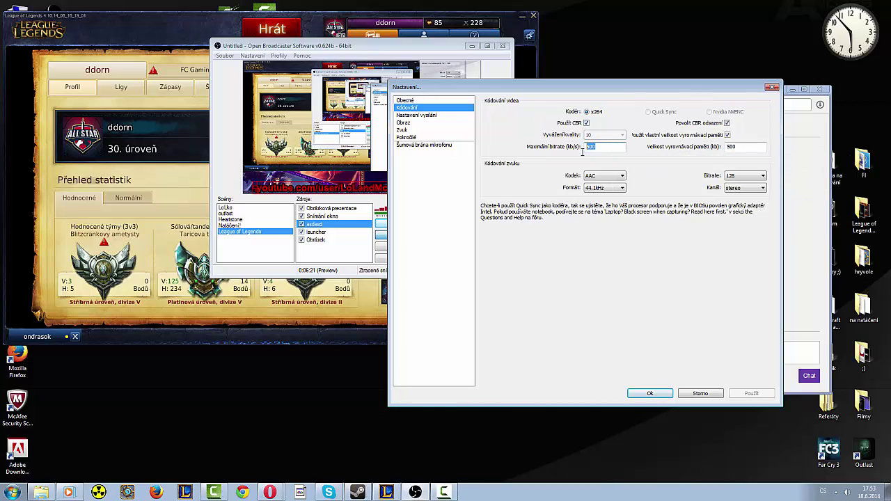
pyautogui.click(613, 146)
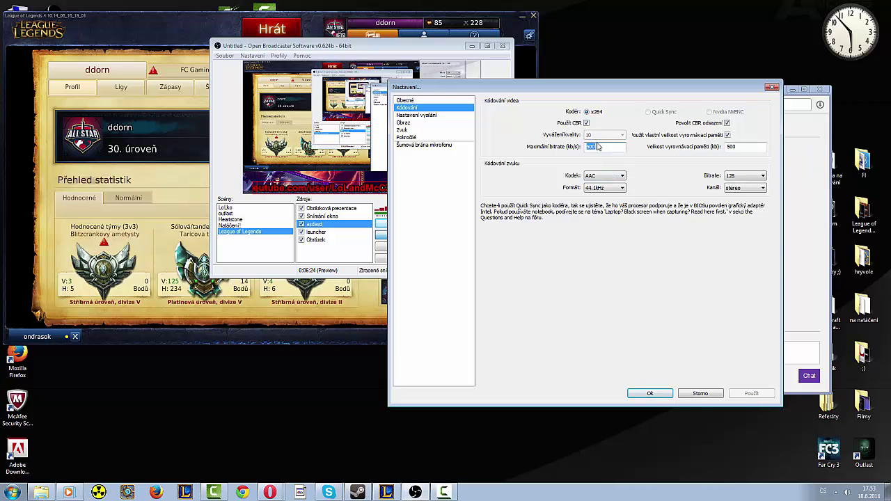
pyautogui.write('100')
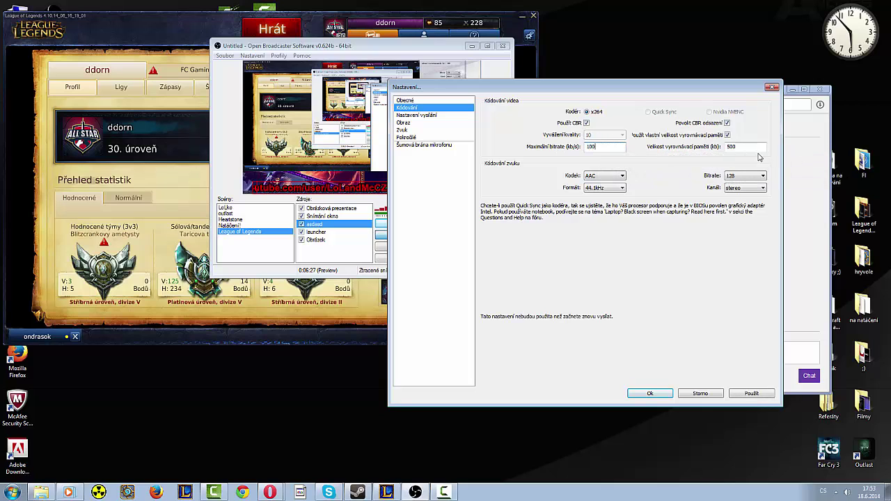
pyautogui.write('0')
# - Set the custom buffer size to 1000 kb in the video encoding settings
pyautogui.doubleClick(753, 147)
pyautogui.write('100')
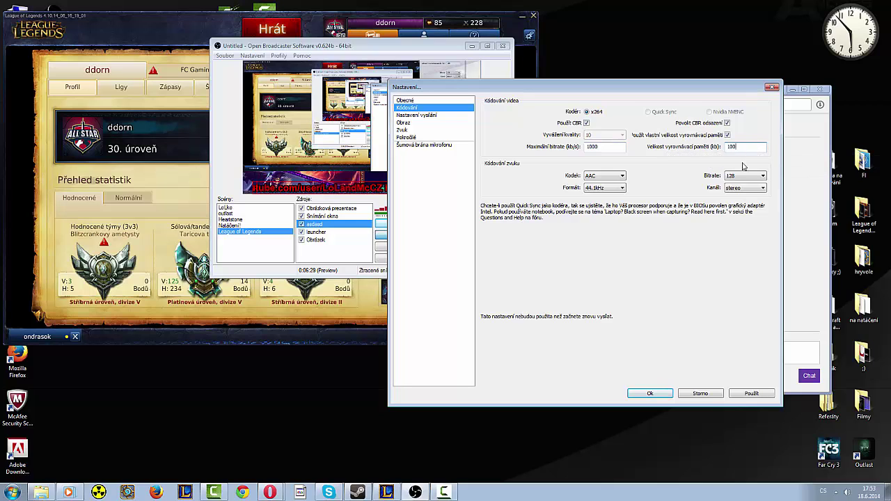
pyautogui.moveTo(595, 93); pyautogui.dragTo(564, 72)
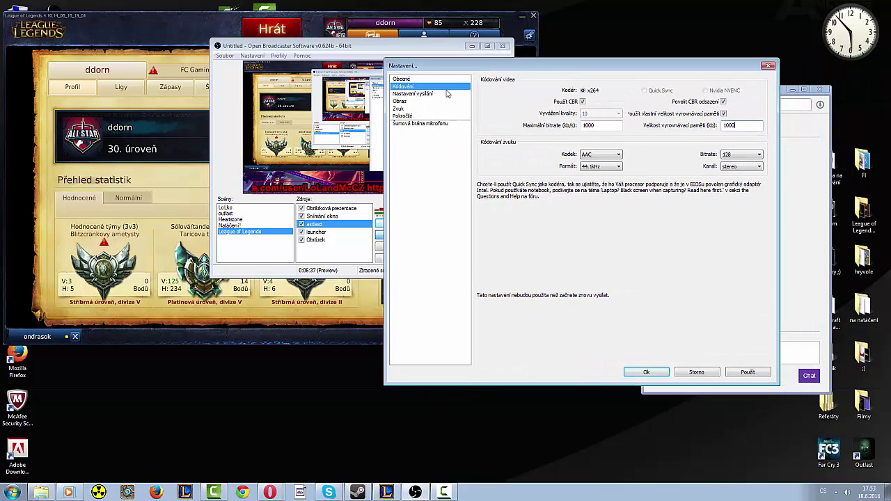
pyautogui.moveTo(470, 66); pyautogui.dragTo(497, 64)
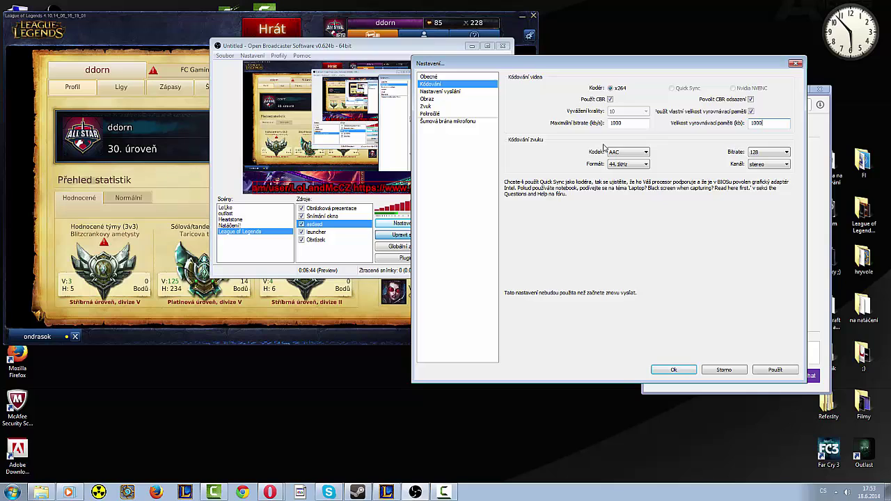
# - Change the mode in the broadcast settings from file-only output to live streaming (Živé vysílání)
pyautogui.click(446, 91)
pyautogui.click(413, 276)
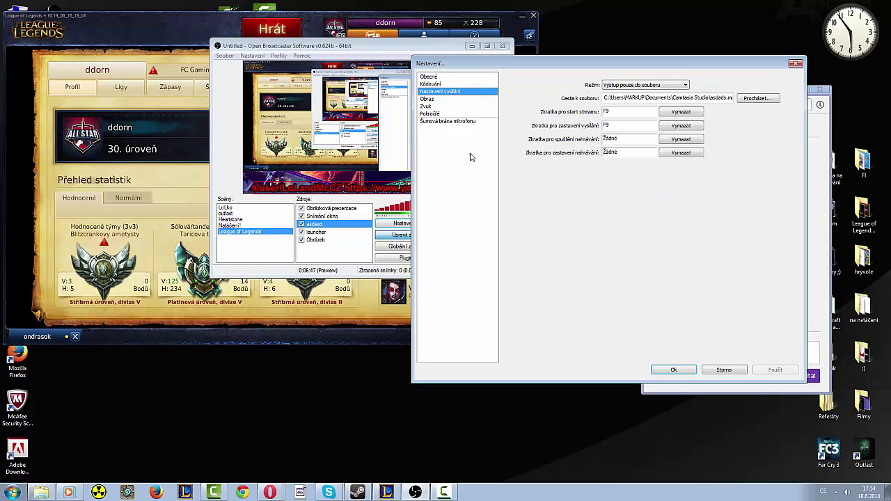
pyautogui.click(628, 86)
pyautogui.click(637, 84)
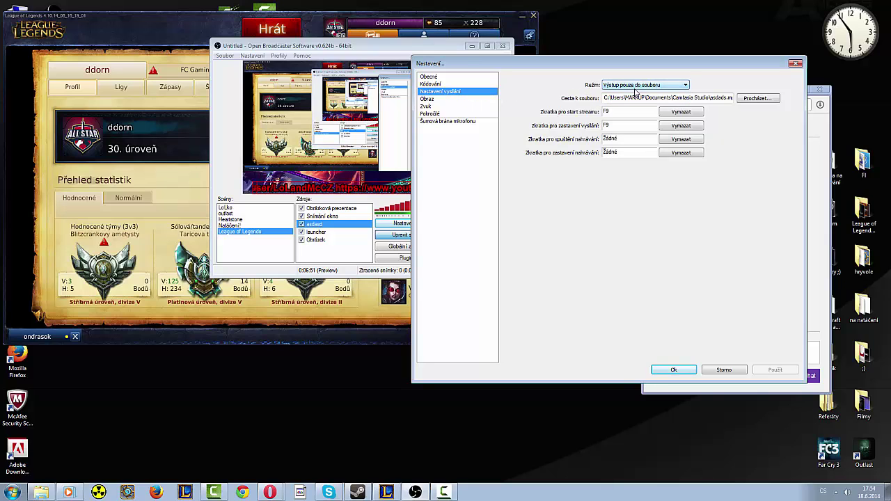
pyautogui.click(637, 85)
pyautogui.click(620, 93)
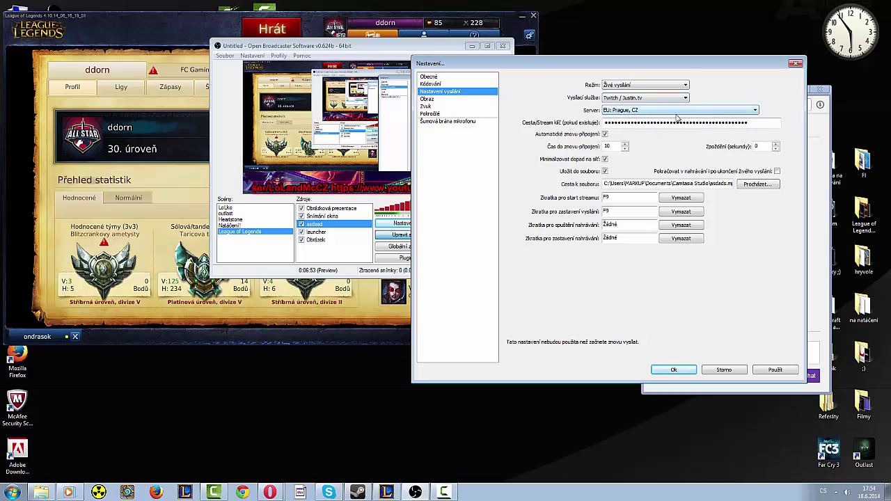
# - Replace the content of the stream key field by pasting the stream key
pyautogui.click(765, 125)
pyautogui.hotkey('ctrl', 'a')
pyautogui.hotkey('ctrl', 'v')
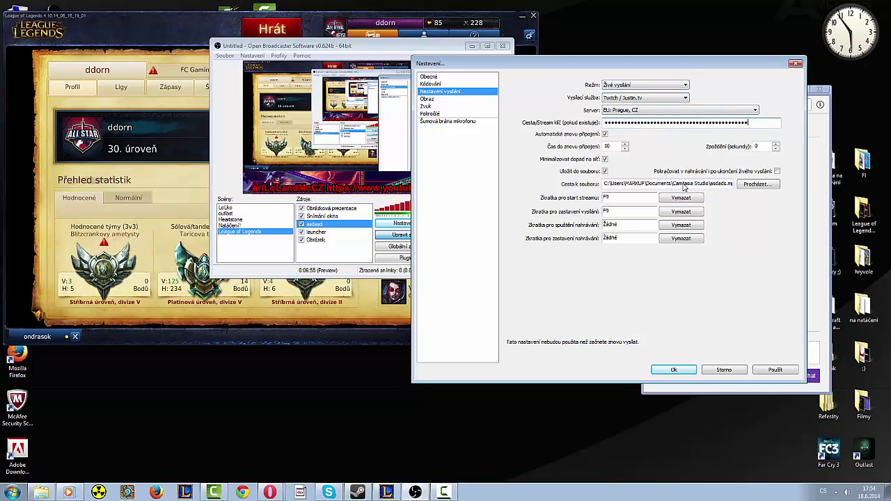
# - Switch to the Twitch channel page in Opera and go from there to the Twitch home page
pyautogui.click(270, 492)
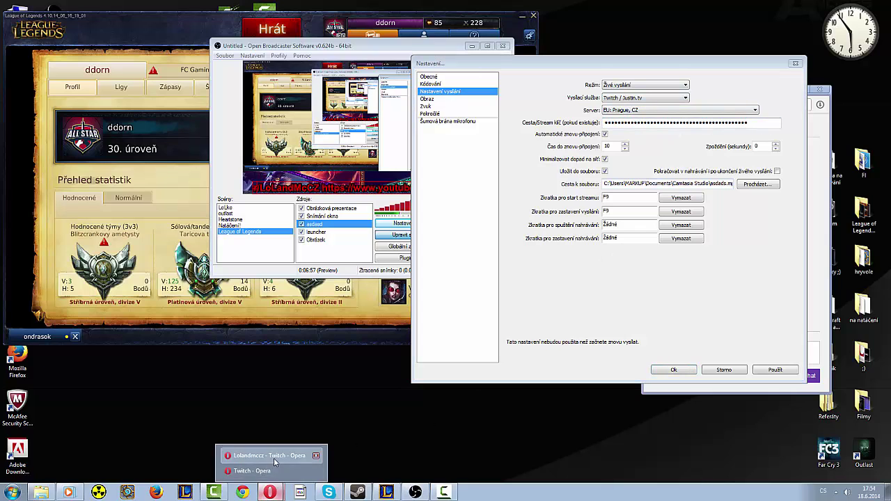
pyautogui.click(274, 456)
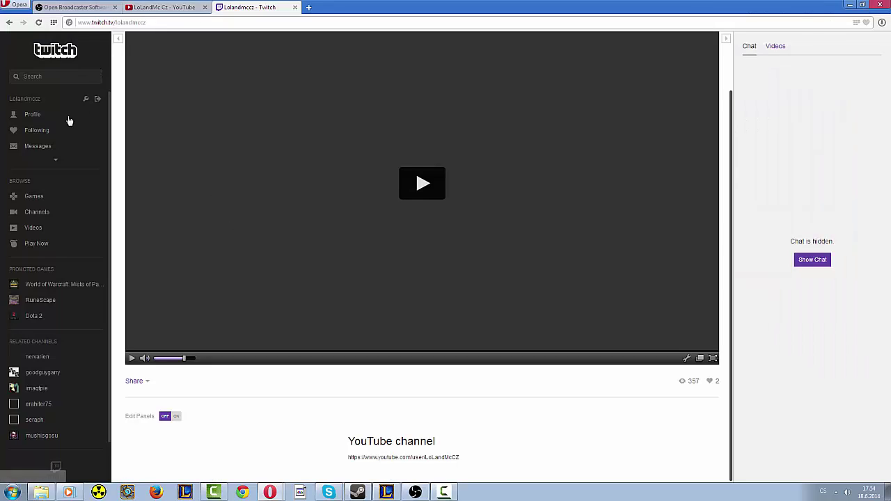
pyautogui.click(65, 122)
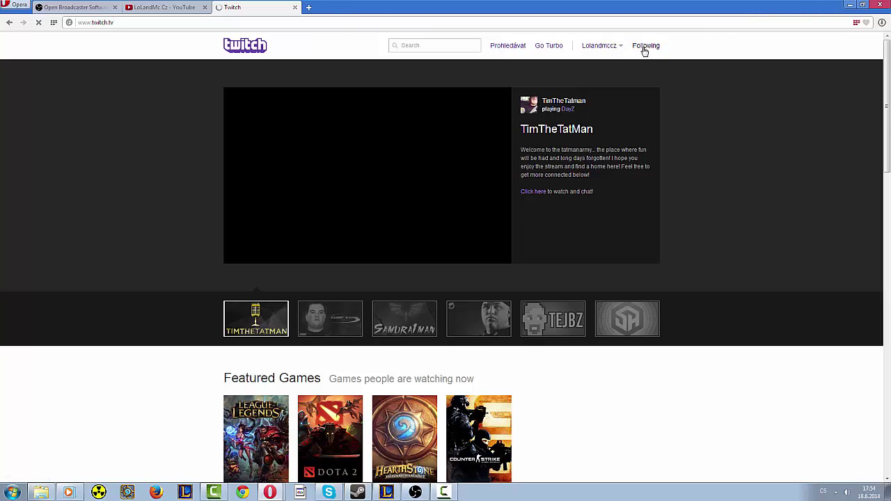
# - Try to open the account options on the Twitch home page and reload the page
pyautogui.click(605, 49)
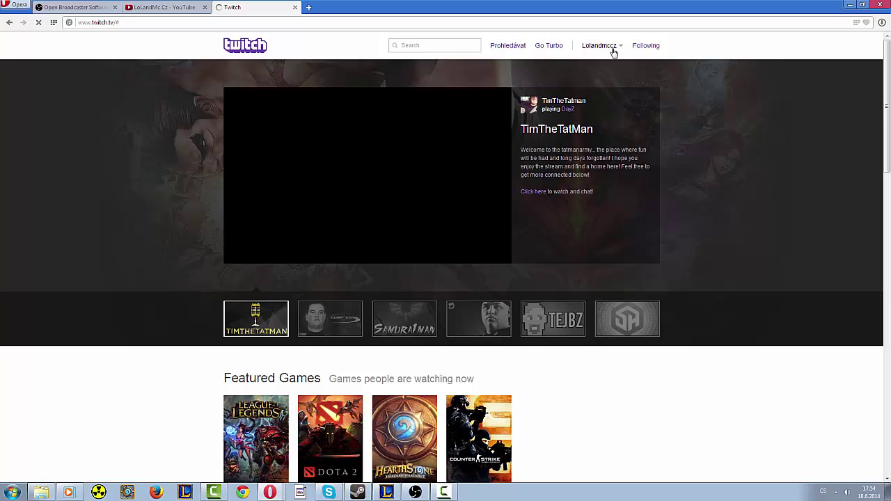
pyautogui.doubleClick(386, 6)
pyautogui.moveTo(419, 44); pyautogui.dragTo(592, 2)
pyautogui.click(619, 49)
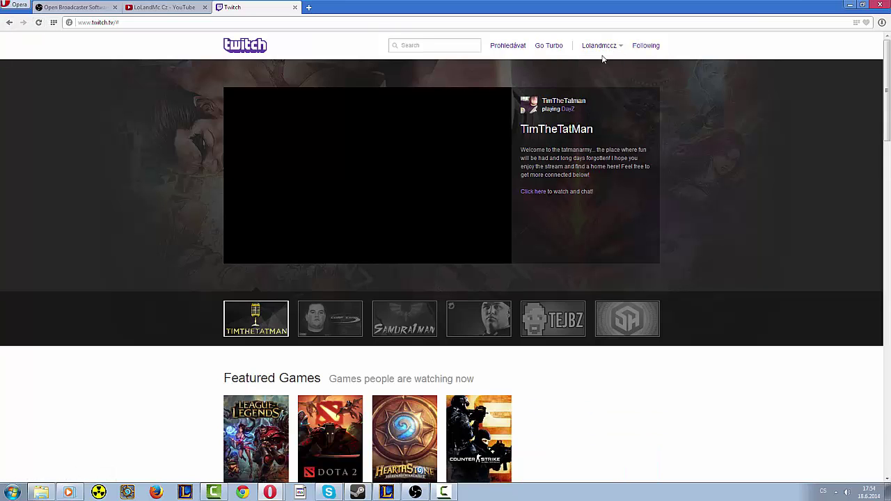
pyautogui.scroll(-5, 622, 49)
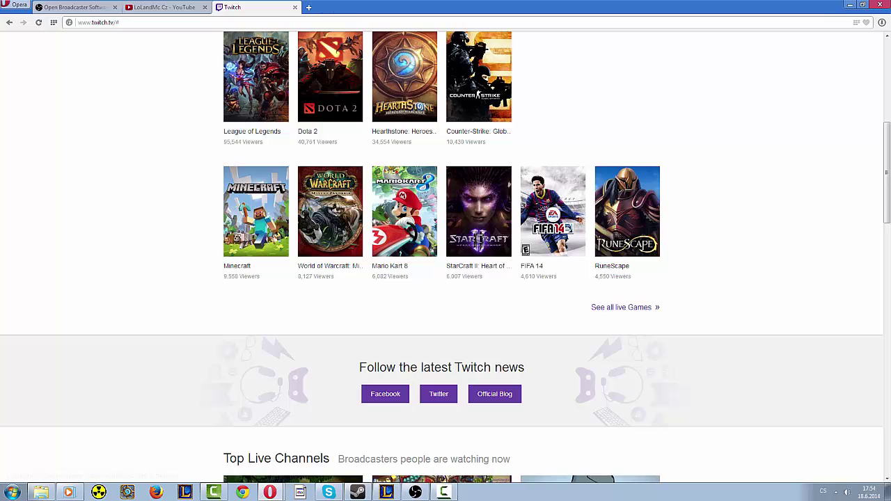
pyautogui.moveTo(889, 184); pyautogui.dragTo(888, 180)
pyautogui.press('F5')
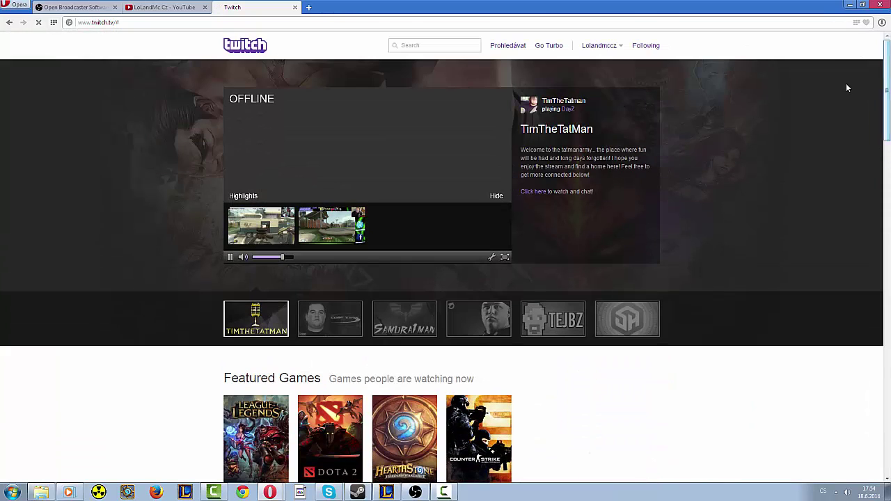
# - Open the Twitch channel Dashboard and reveal the stream key in its Stream Klíč section
pyautogui.moveTo(619, 46)
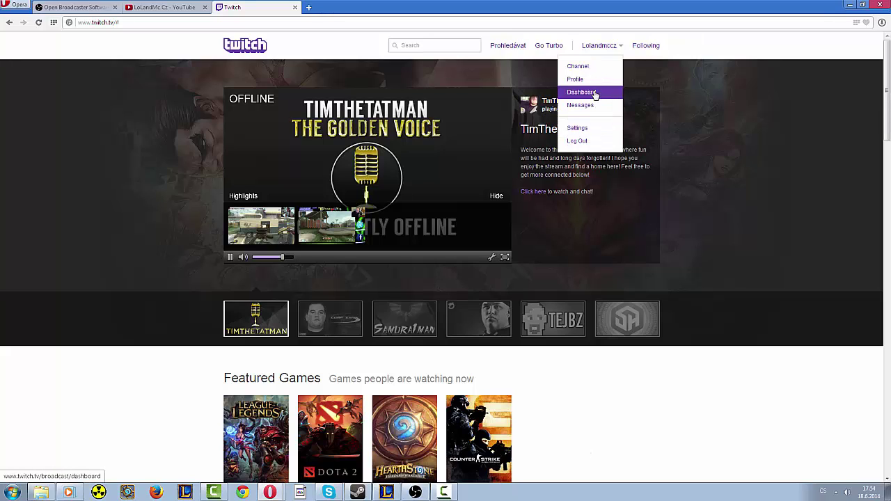
pyautogui.click(592, 93)
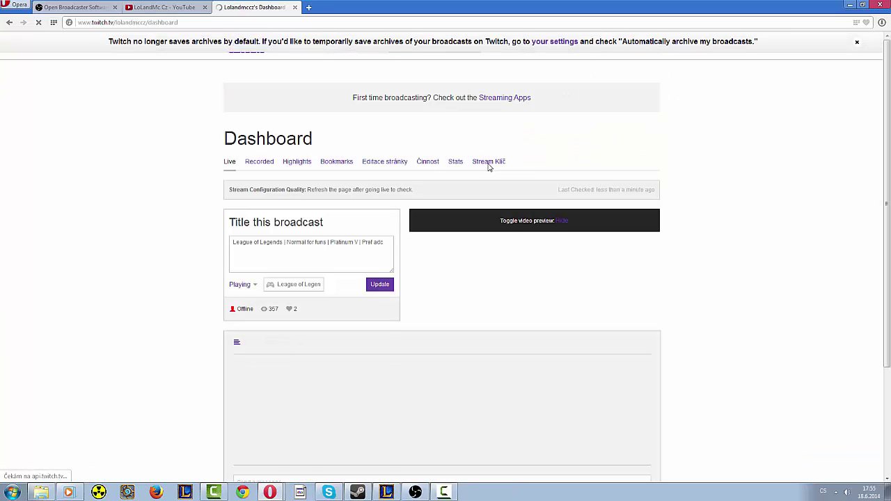
pyautogui.click(489, 165)
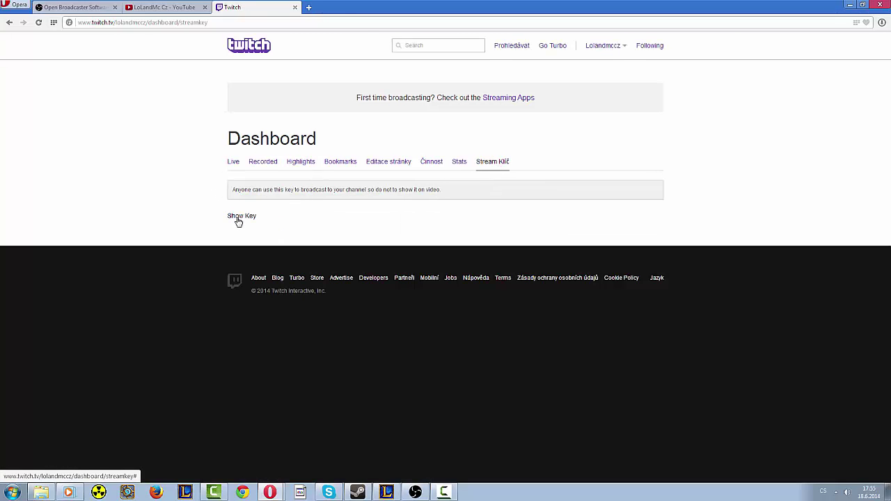
pyautogui.click(248, 220)
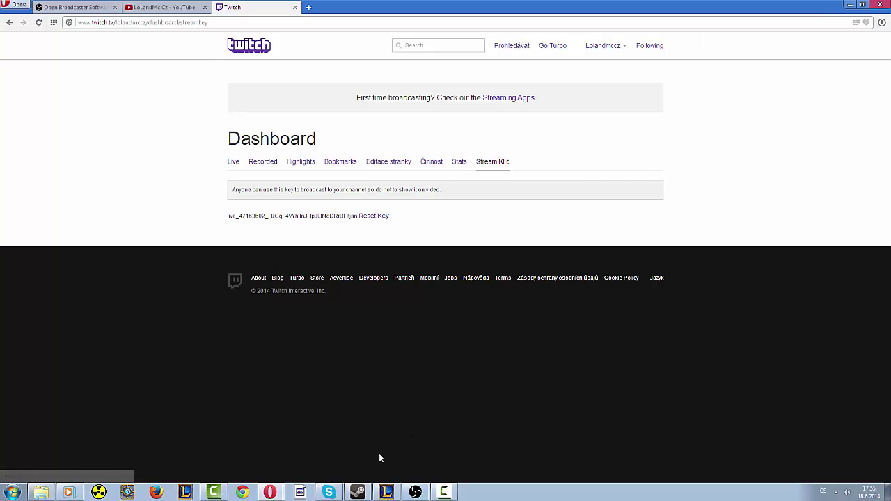
# - Switch to Open Broadcaster Software, paste the stream key over the existing one, and save the broadcast settings while moving to the video settings (Obraz)
pyautogui.click(415, 492)
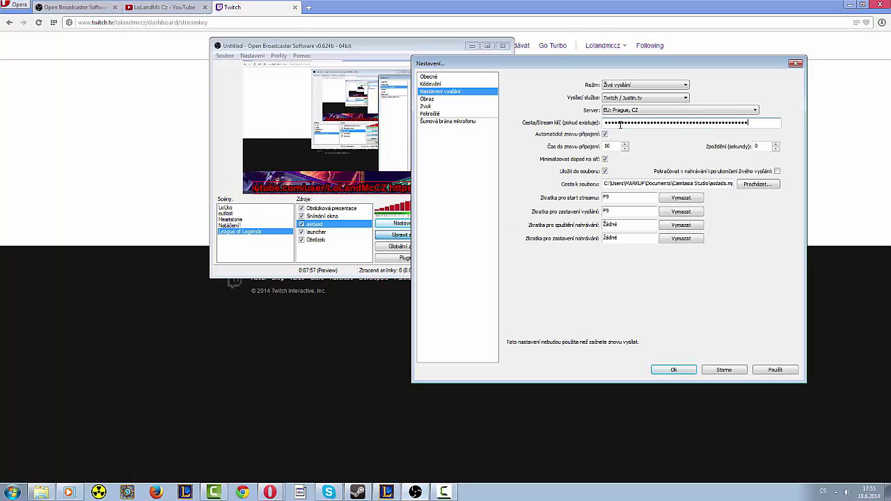
pyautogui.moveTo(770, 126); pyautogui.dragTo(569, 129)
pyautogui.hotkey('ctrl', 'v')
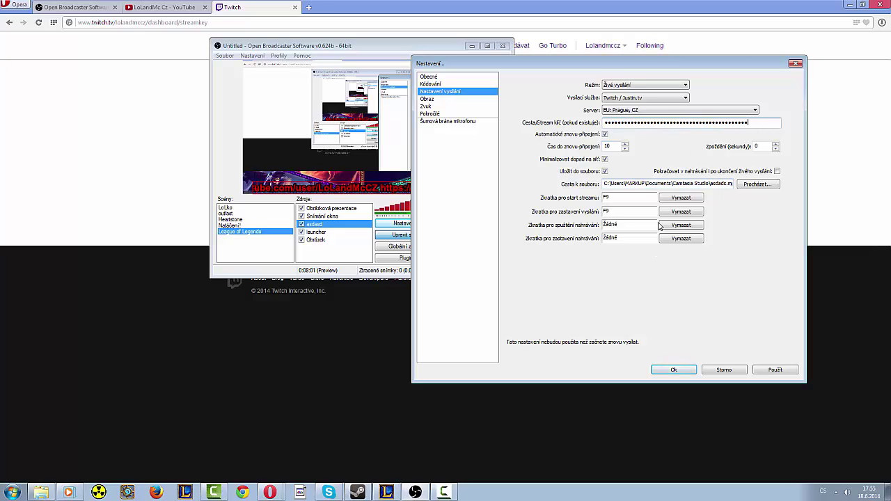
pyautogui.click(639, 201)
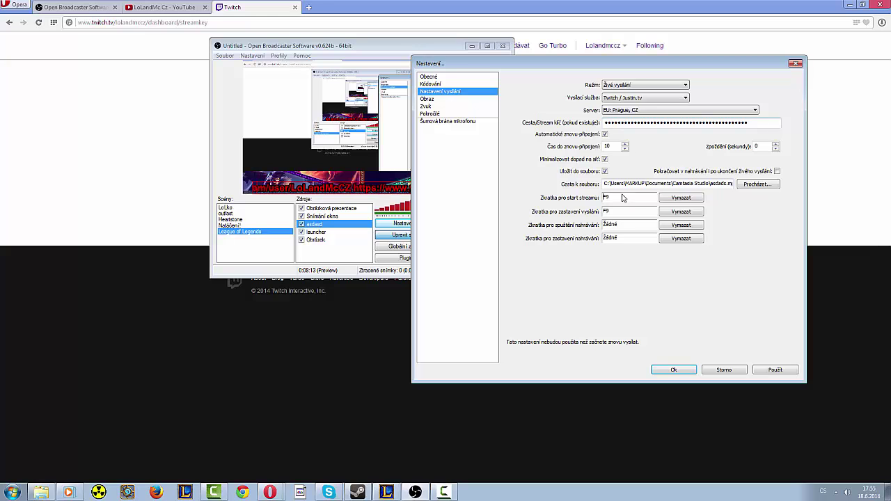
pyautogui.click(450, 102)
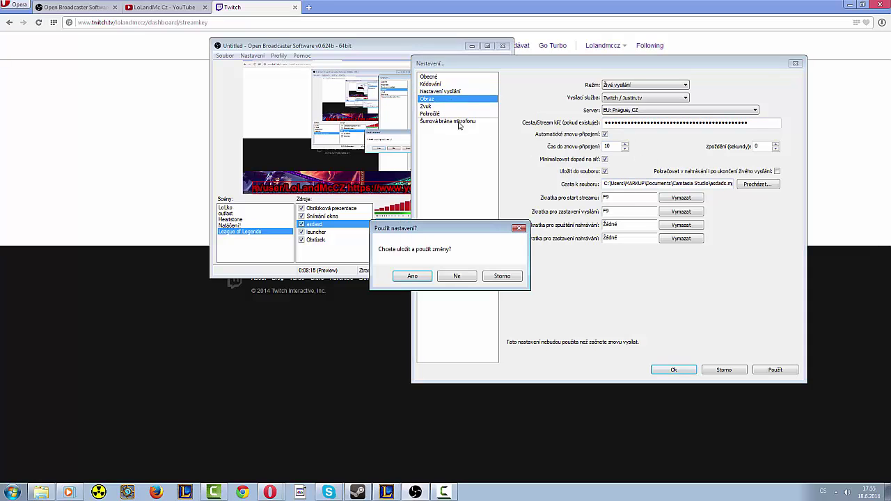
pyautogui.click(418, 278)
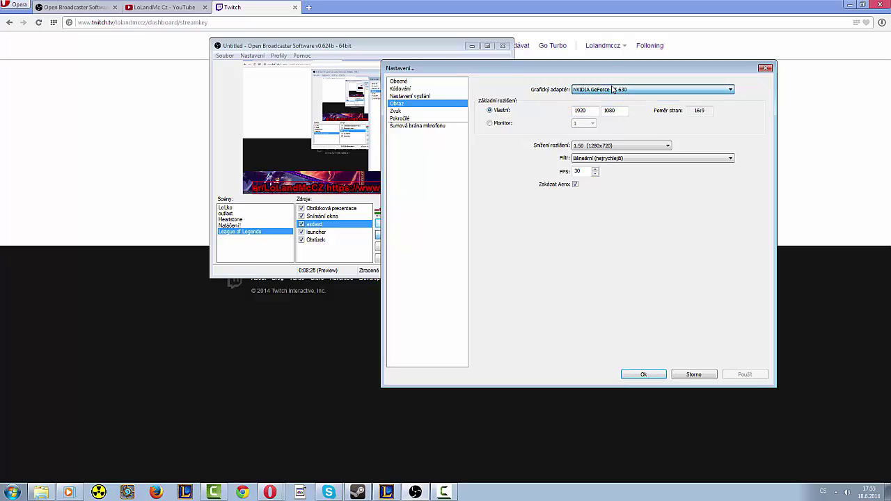
# - Examine the available downscale resolutions and filter options in the video settings
pyautogui.click(613, 146)
pyautogui.click(617, 148)
pyautogui.click(610, 158)
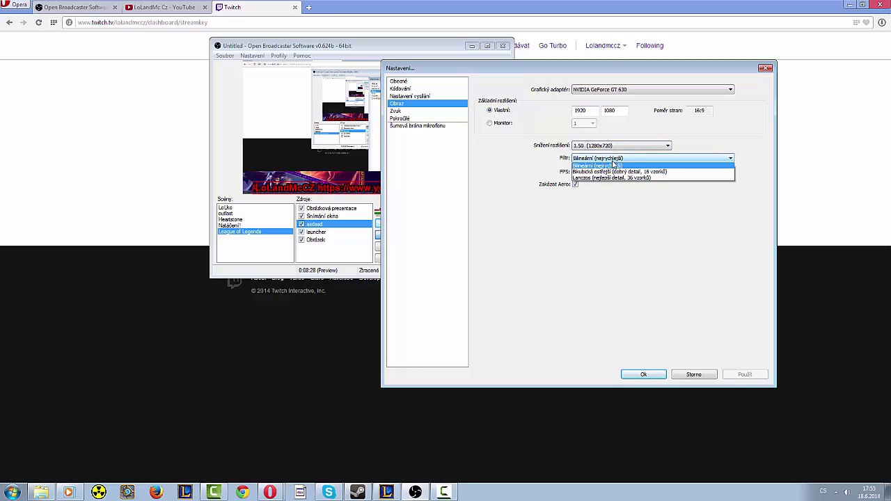
pyautogui.click(607, 156)
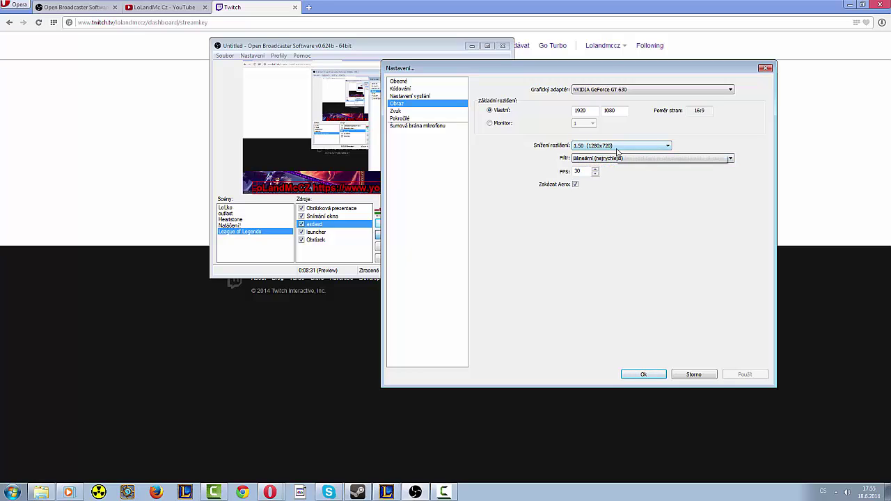
pyautogui.click(603, 146)
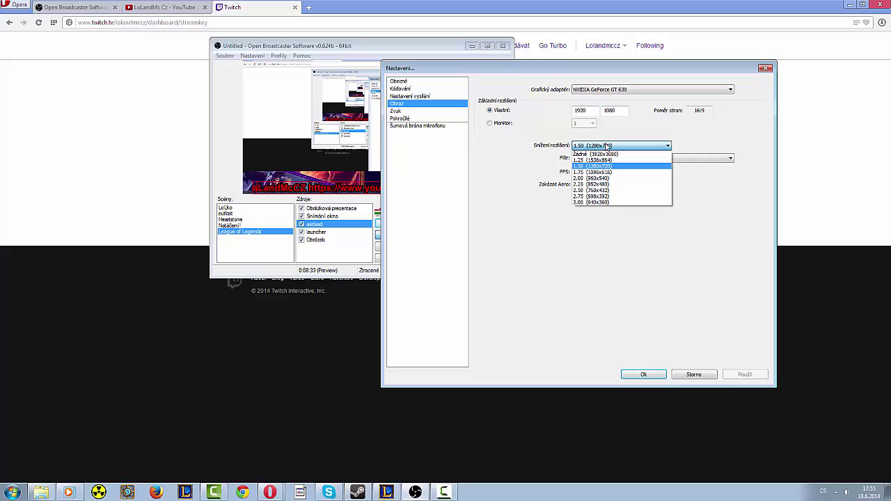
pyautogui.click(604, 146)
pyautogui.click(604, 146)
pyautogui.click(613, 155)
pyautogui.click(616, 158)
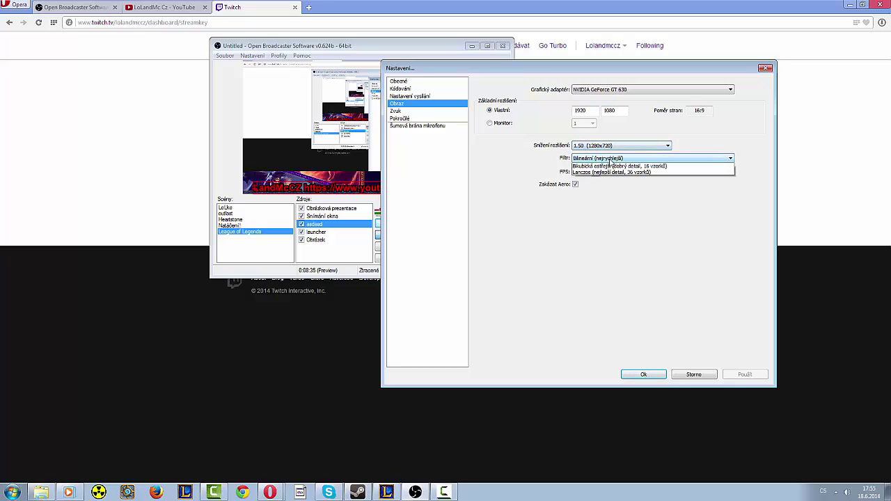
pyautogui.click(611, 165)
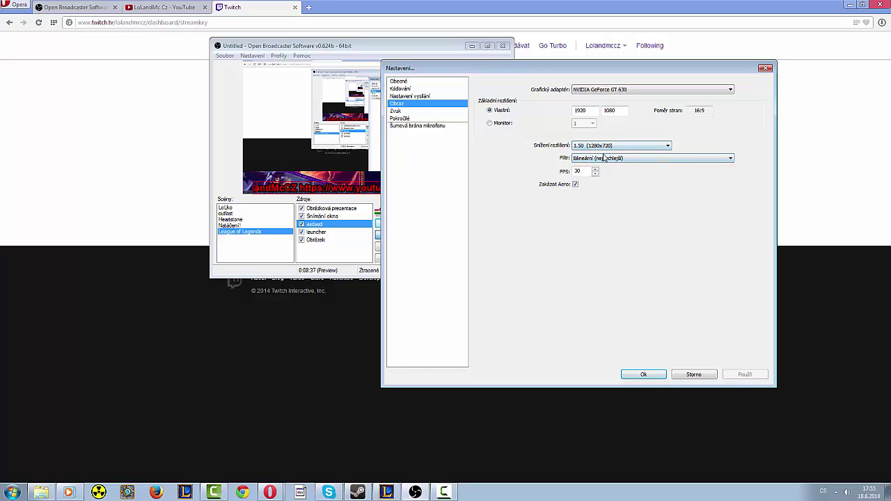
pyautogui.click(605, 158)
pyautogui.click(621, 164)
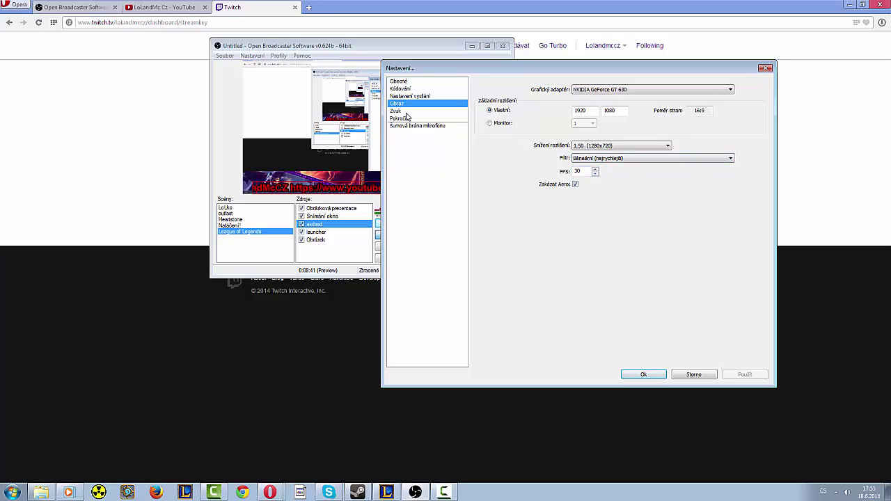
# - Check the microphone device selection in the audio settings (Zvuk)
pyautogui.click(411, 112)
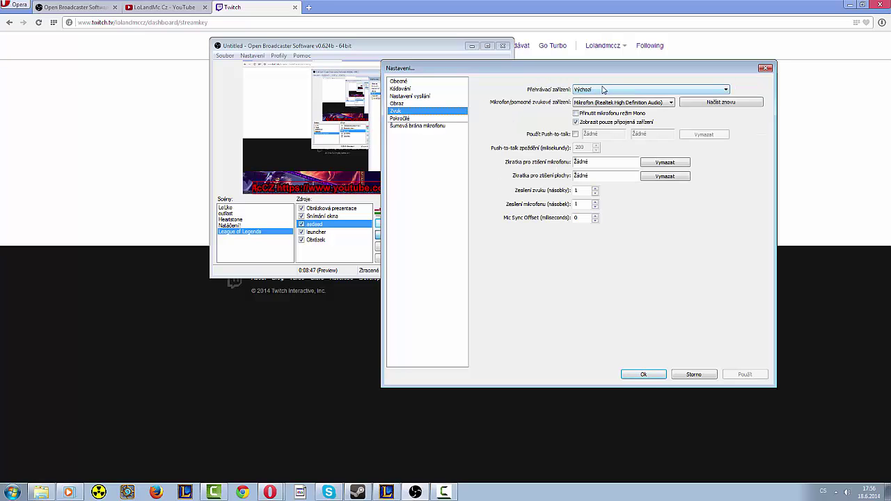
pyautogui.click(606, 102)
pyautogui.click(608, 119)
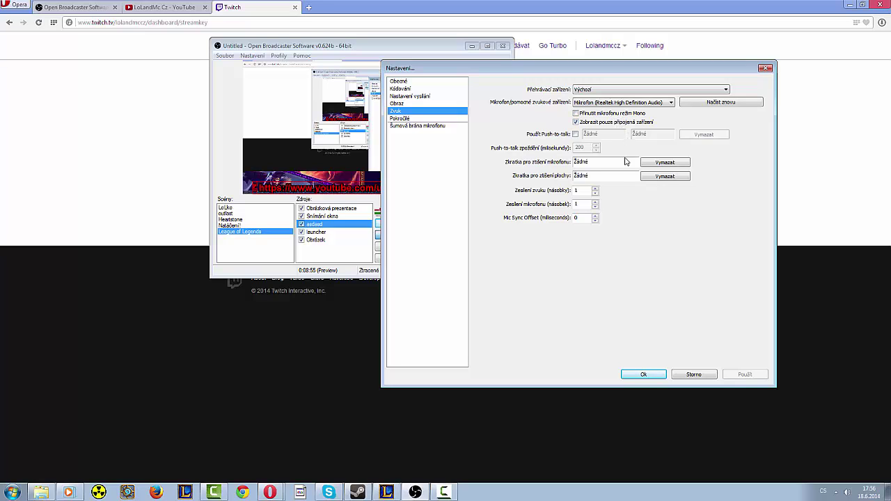
# - Review the advanced settings (Pokročilé), including the x264 CPU preset, and the microphone noise gate settings
pyautogui.click(426, 126)
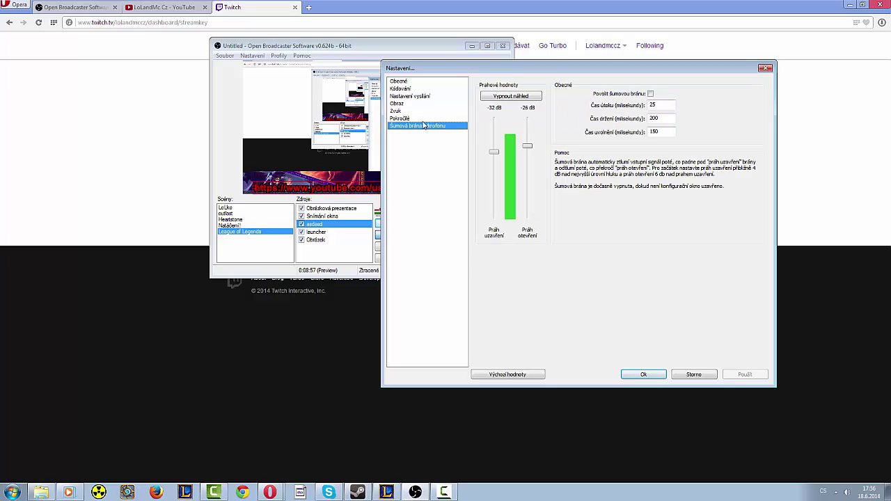
pyautogui.click(431, 119)
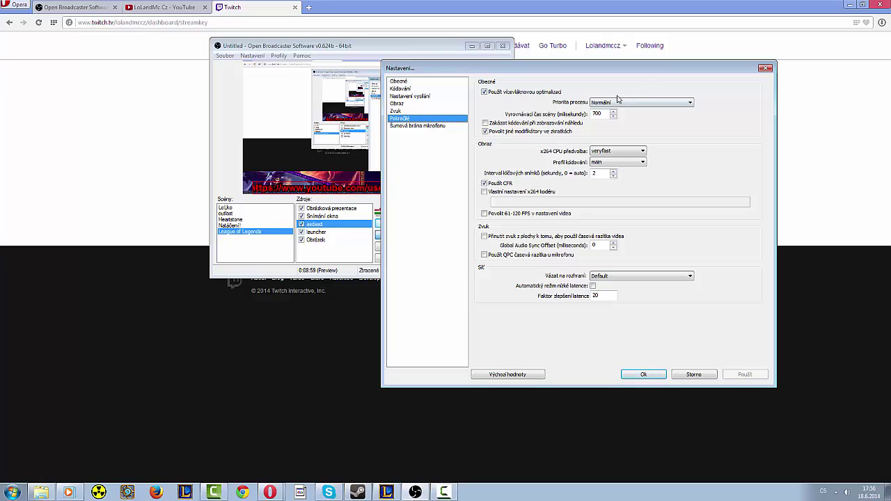
pyautogui.click(616, 150)
pyautogui.click(616, 150)
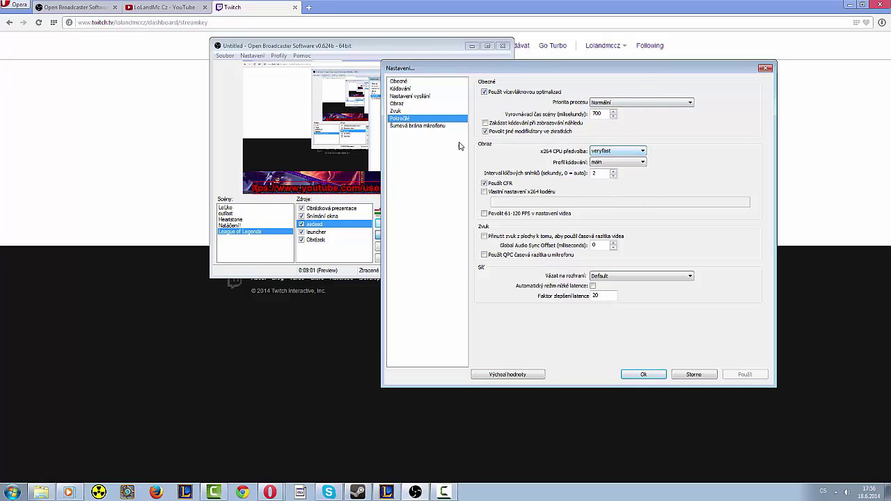
pyautogui.click(428, 127)
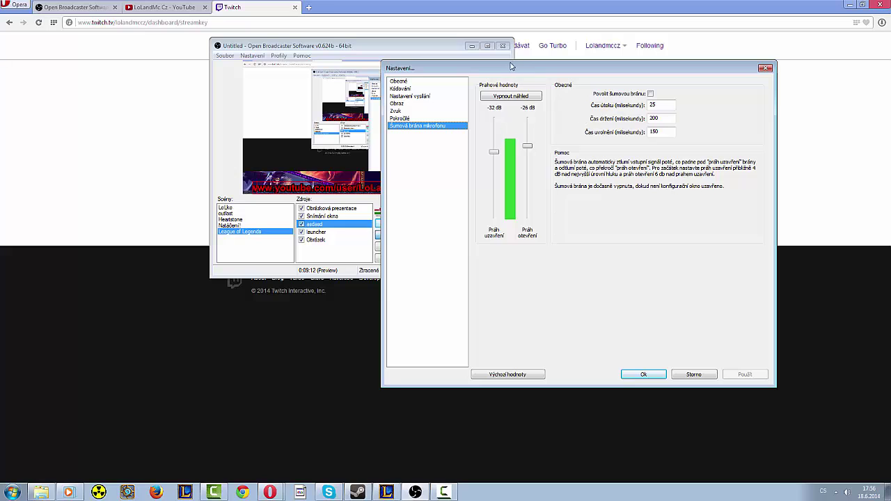
# - Confirm and close the settings dialog, and minimize the main Opera window to reveal the desktop
pyautogui.moveTo(515, 67); pyautogui.dragTo(551, 60)
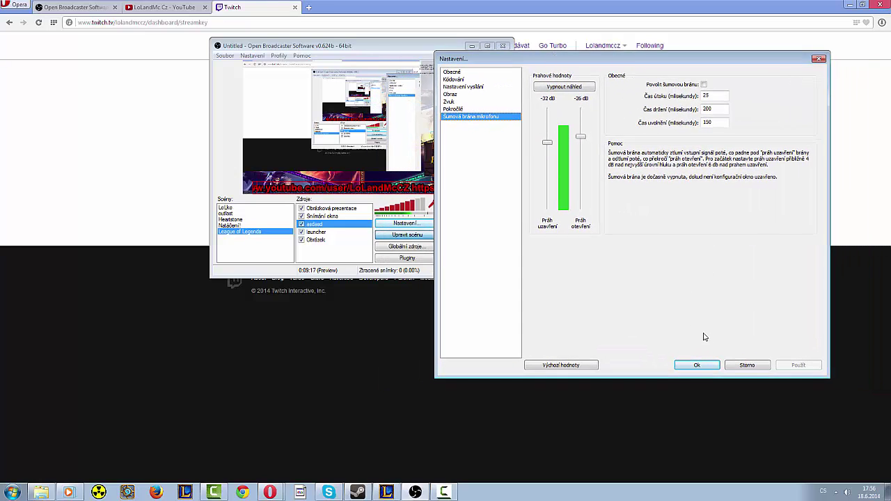
pyautogui.click(696, 365)
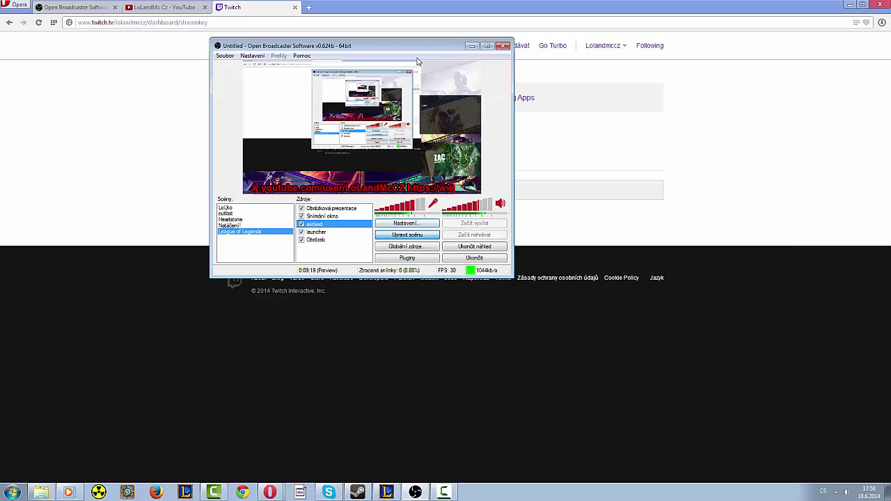
pyautogui.click(662, 6)
pyautogui.click(850, 4)
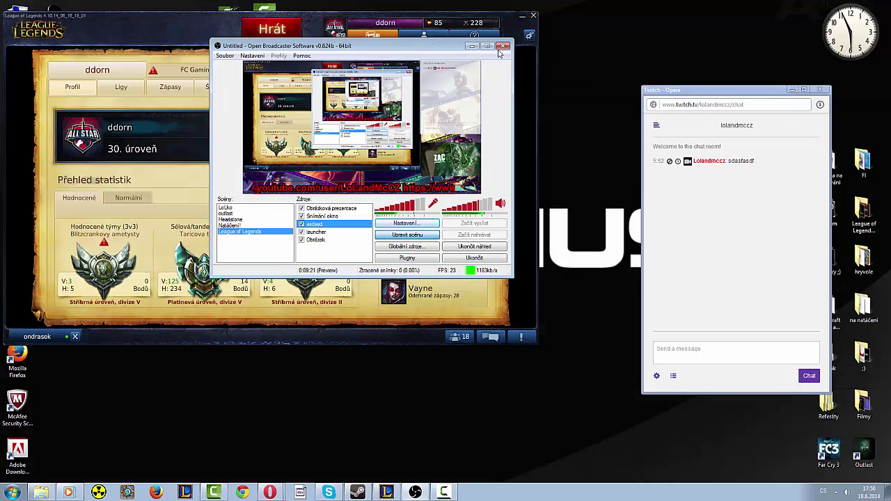
# - Move the Open Broadcaster Software window beside the League of Legends client and minimize the Twitch chat pop-up
pyautogui.moveTo(717, 89); pyautogui.dragTo(794, 186)
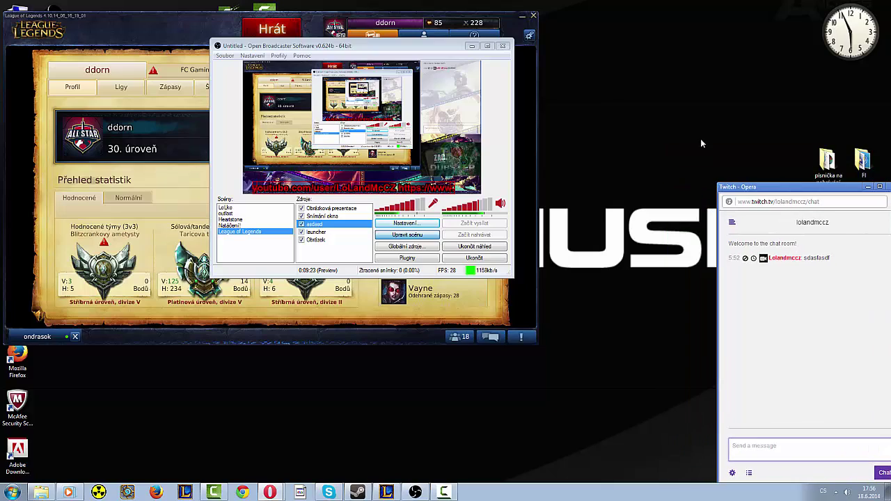
pyautogui.moveTo(432, 47); pyautogui.dragTo(751, 18)
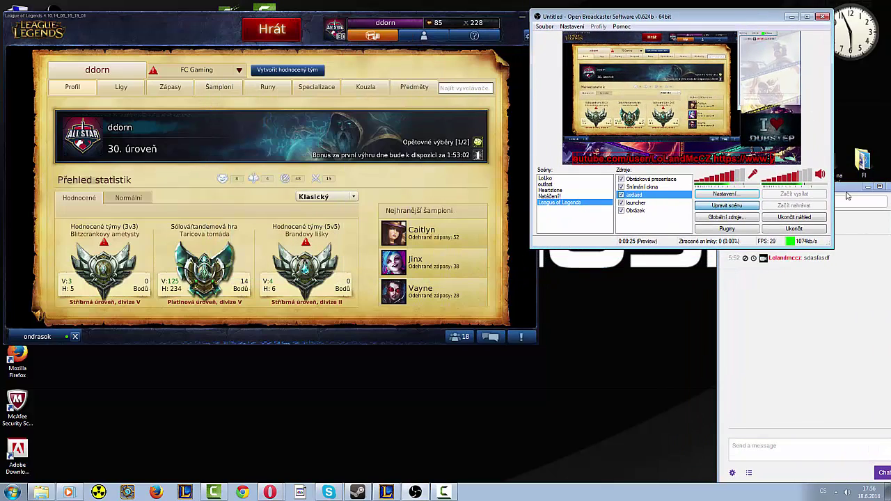
pyautogui.moveTo(849, 190); pyautogui.dragTo(750, 285)
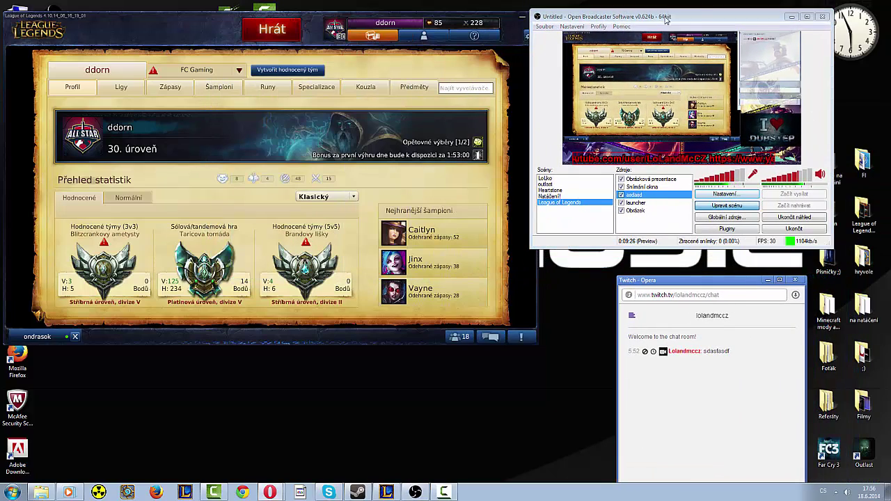
pyautogui.moveTo(665, 16); pyautogui.dragTo(688, 13)
pyautogui.moveTo(729, 280); pyautogui.dragTo(508, 206)
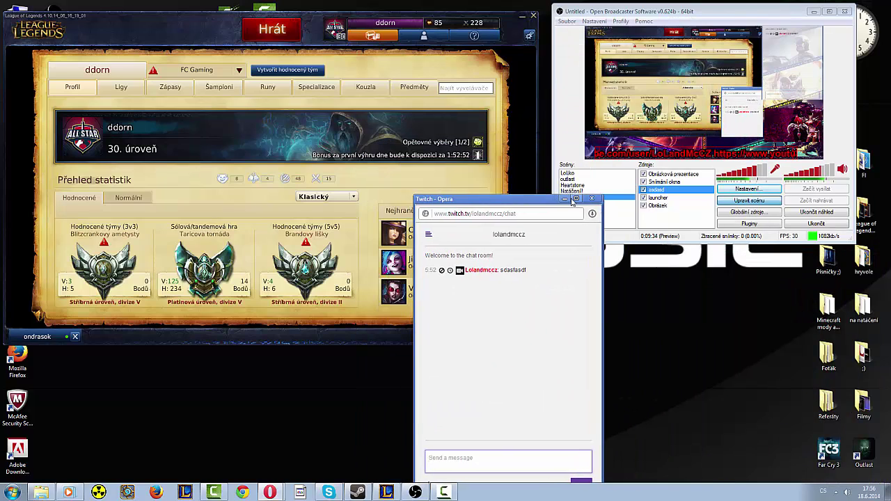
pyautogui.click(573, 199)
pyautogui.click(863, 5)
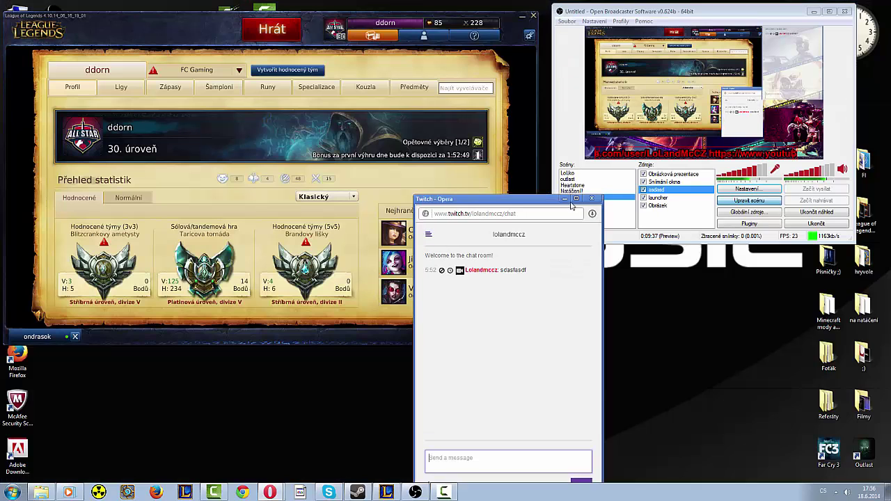
pyautogui.click(563, 199)
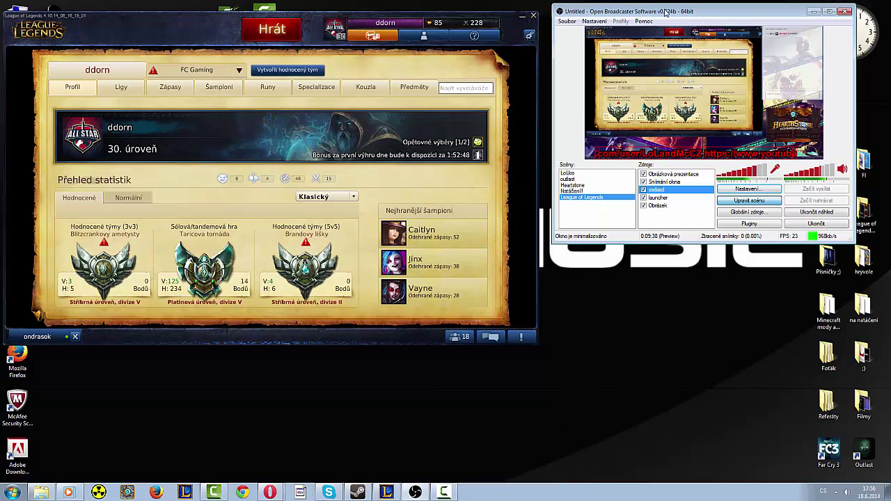
pyautogui.moveTo(664, 13); pyautogui.dragTo(663, 16)
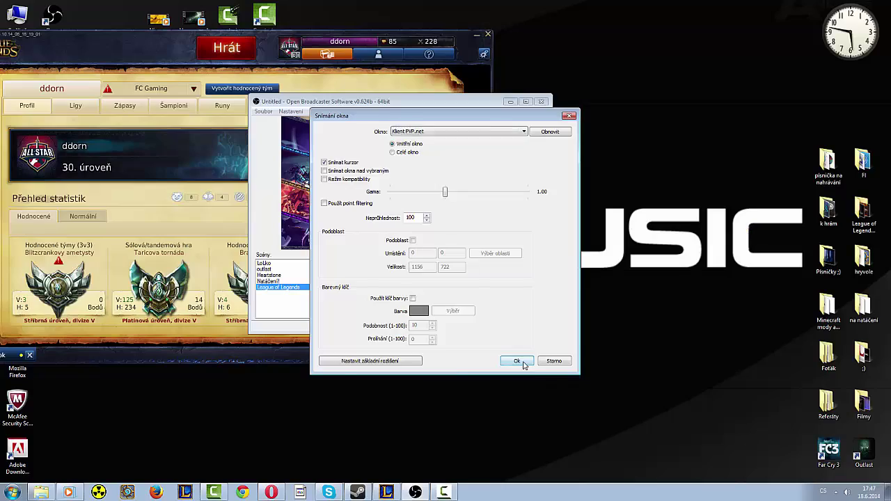
# - Confirm the window capture source for Klient PVP.net with inner window (Vnitřní okno) and cursor capture enabled
pyautogui.click(513, 360)
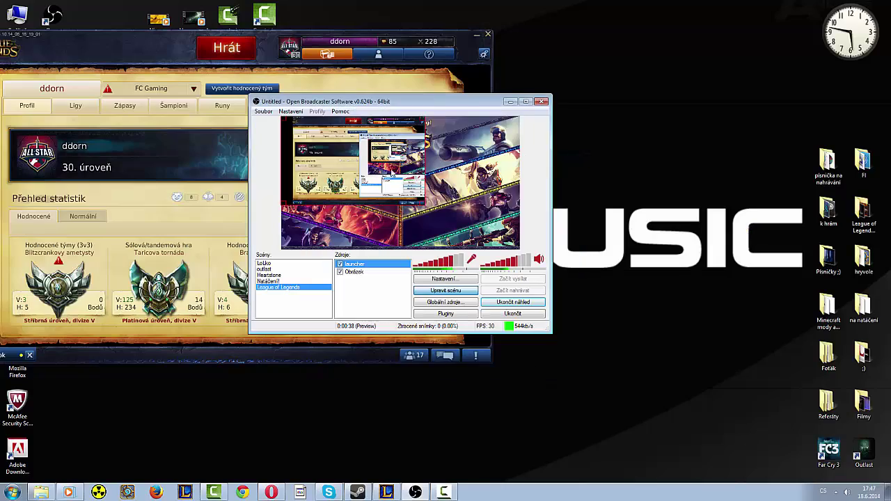